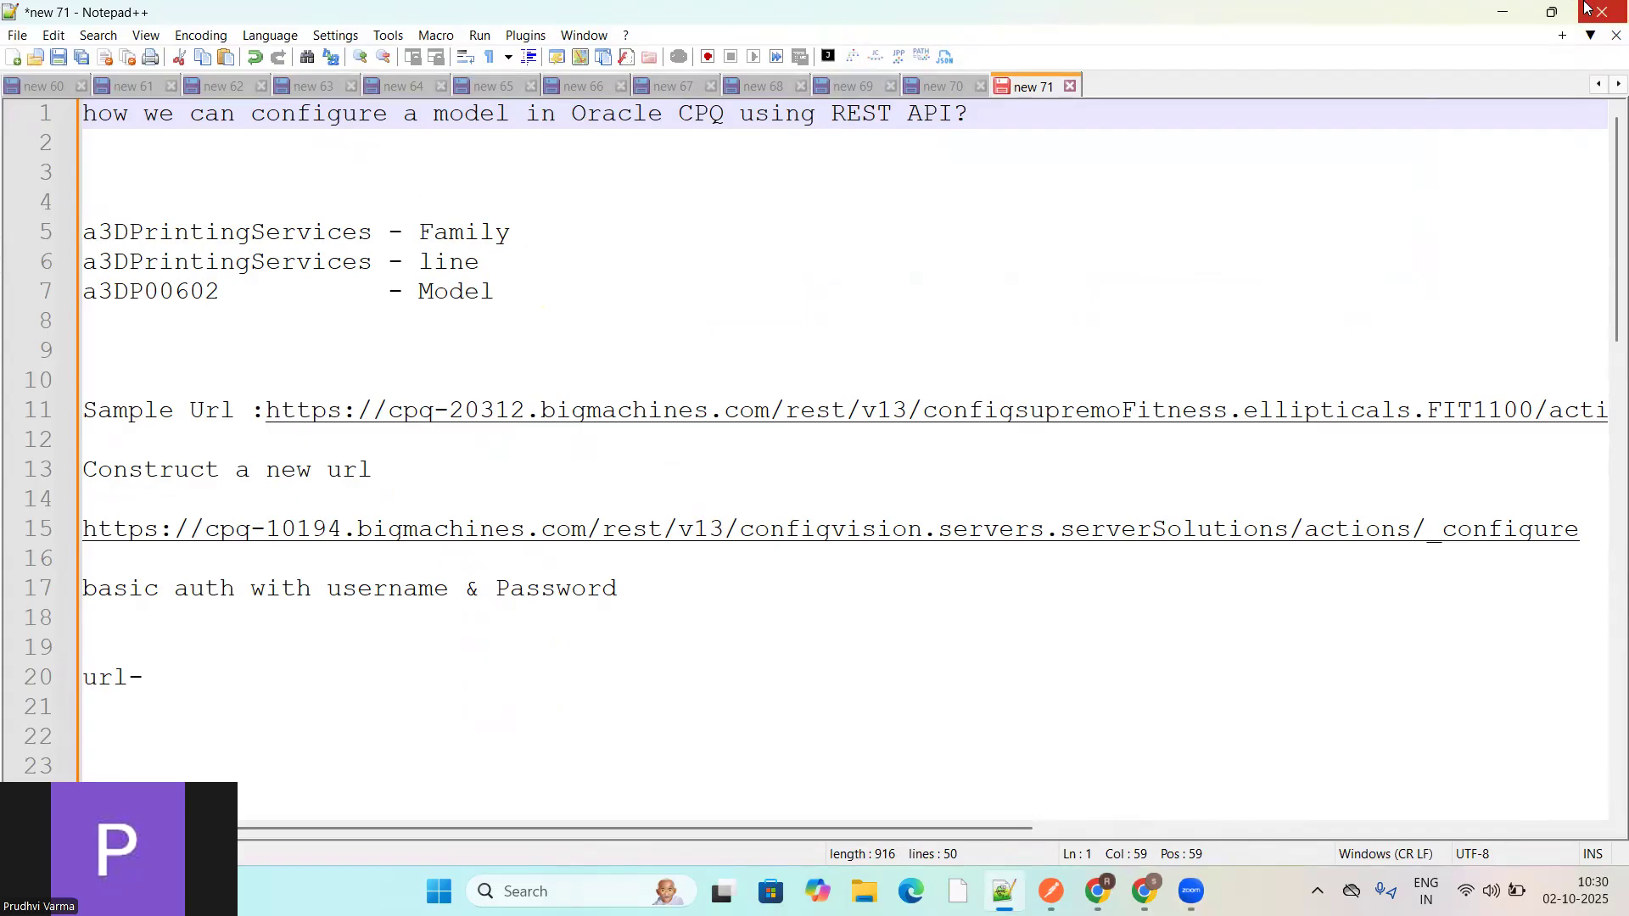
Step: Switch to the browser window with the Oracle CPQ site and log in with the saved superuser credentials
{"action": "left_click", "coordinate": [1510, 7]}
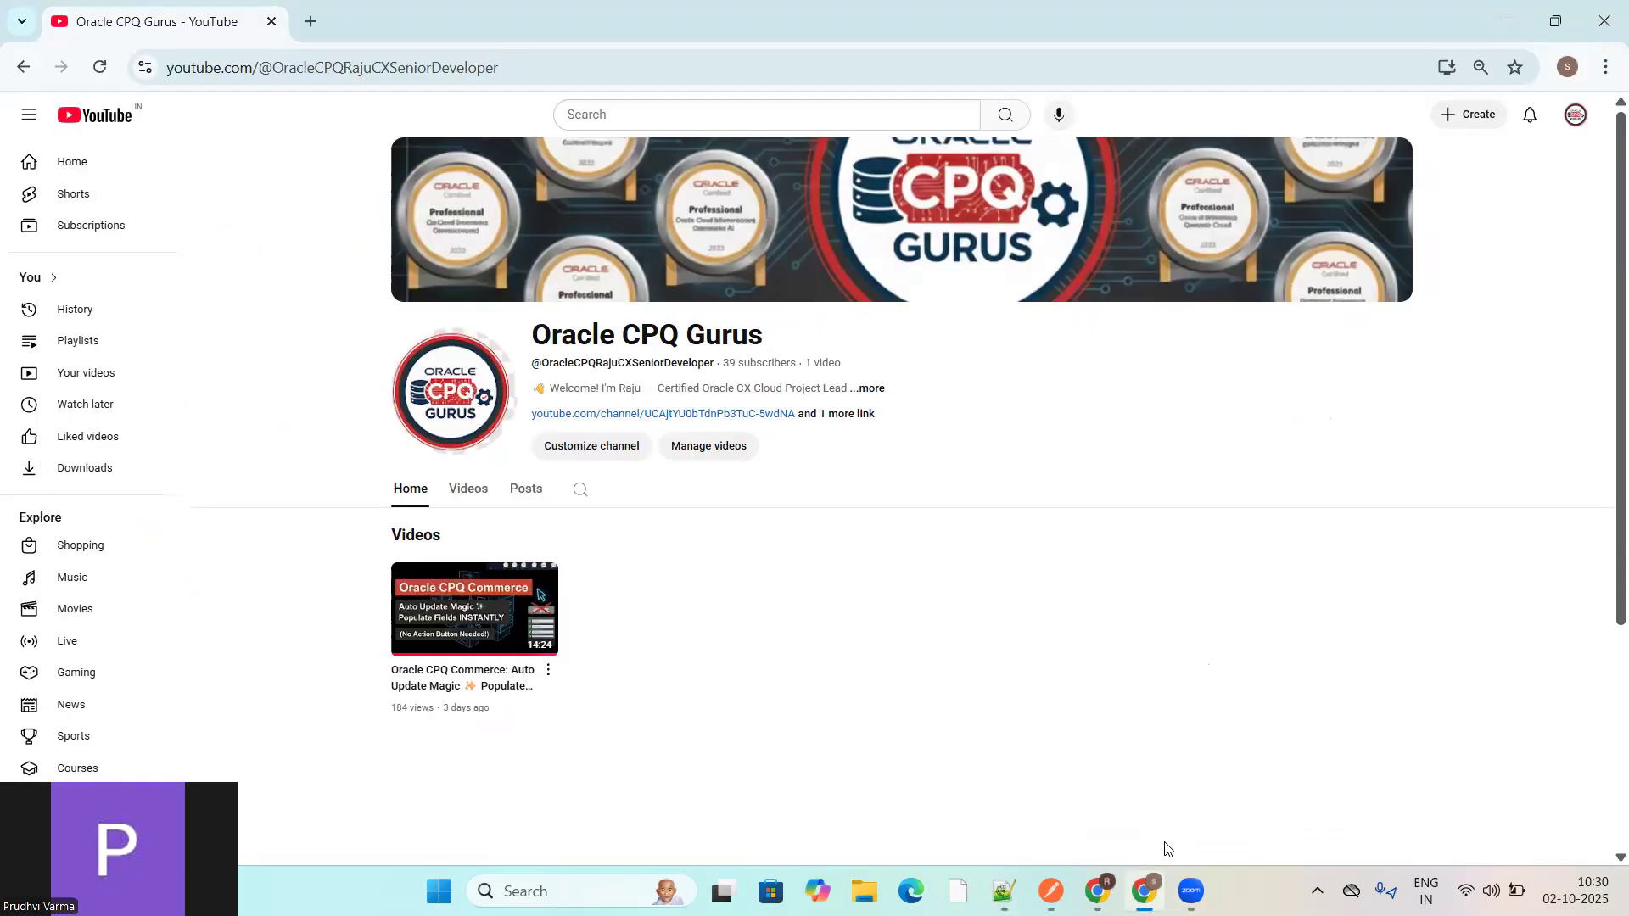
{"action": "left_click", "coordinate": [1144, 891]}
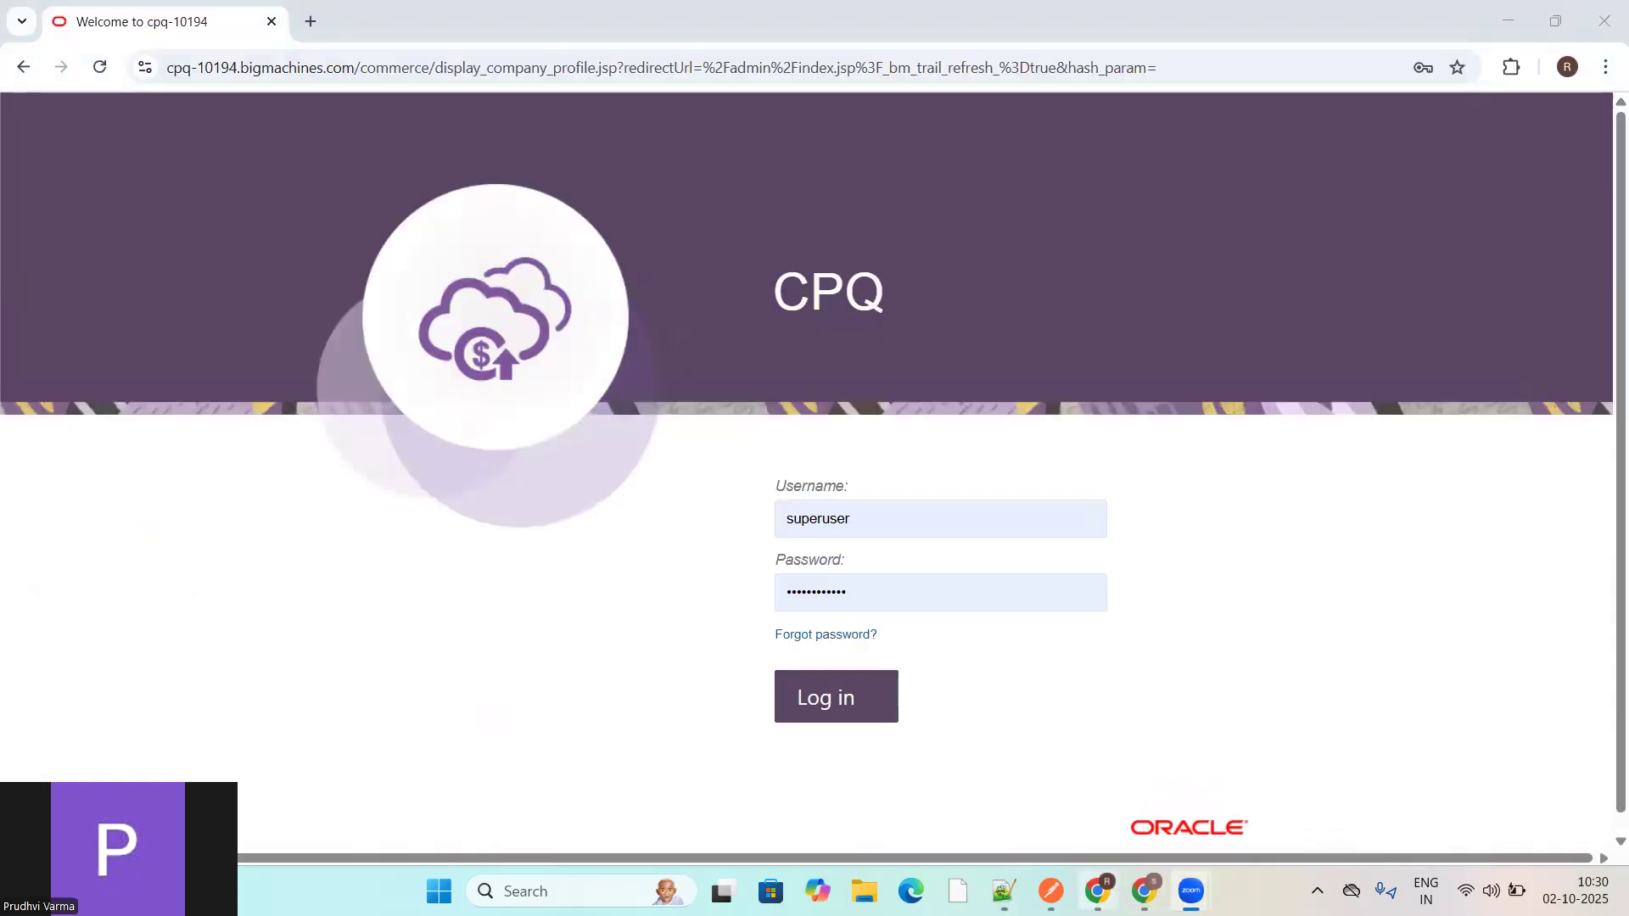
{"action": "mouse_move", "coordinate": [1099, 891]}
{"action": "left_click", "coordinate": [1095, 842]}
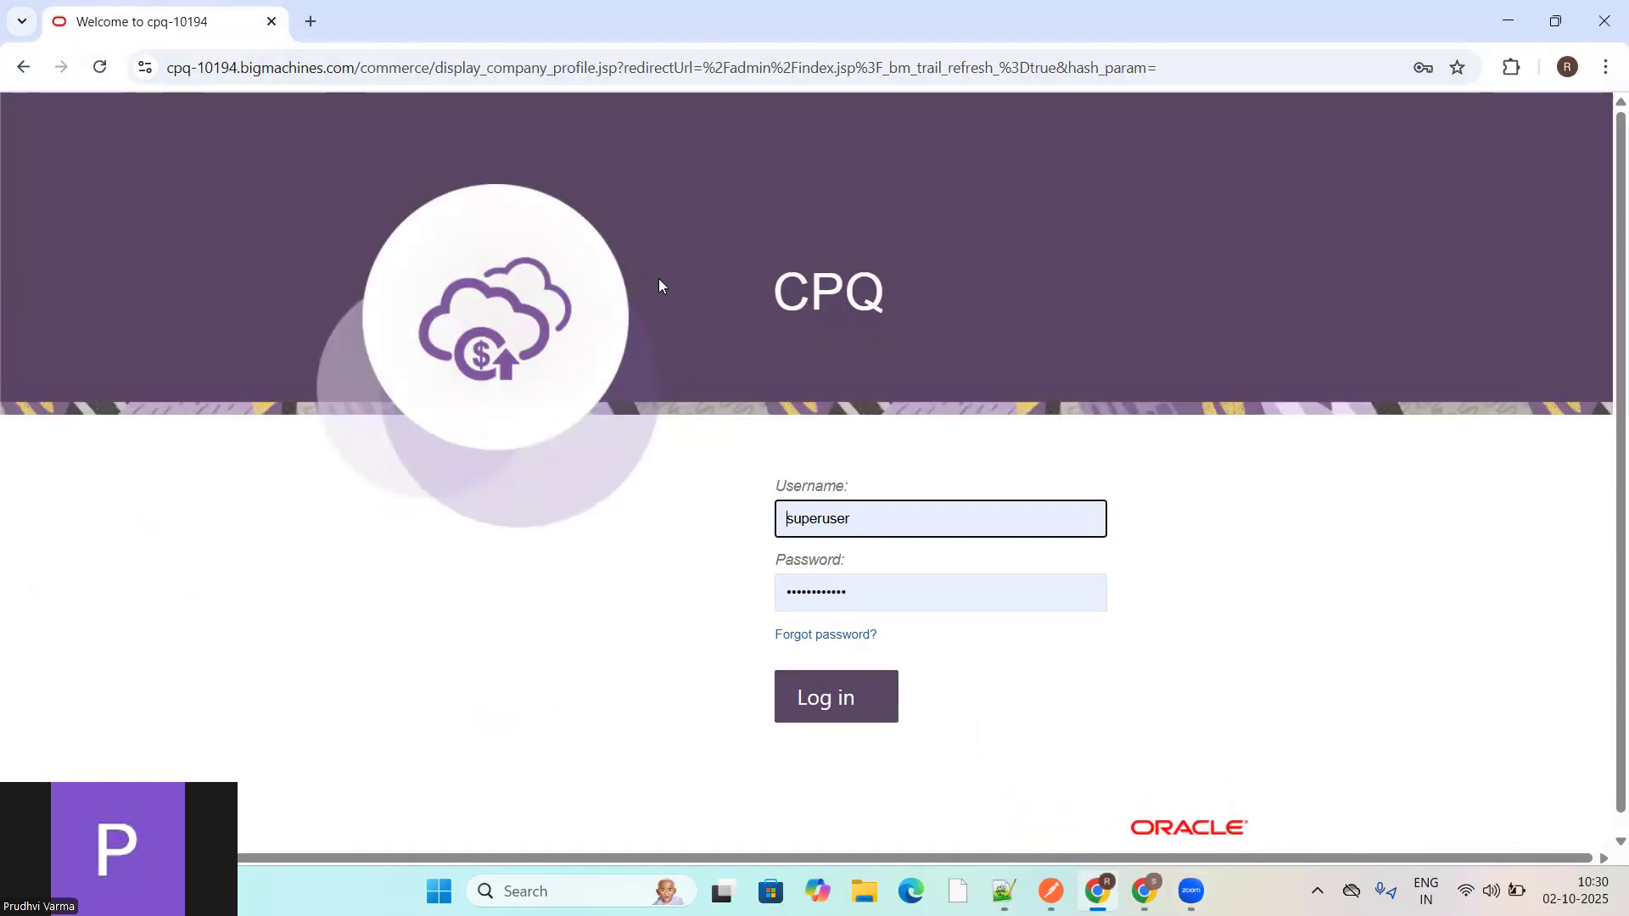
{"action": "left_click", "coordinate": [832, 683]}
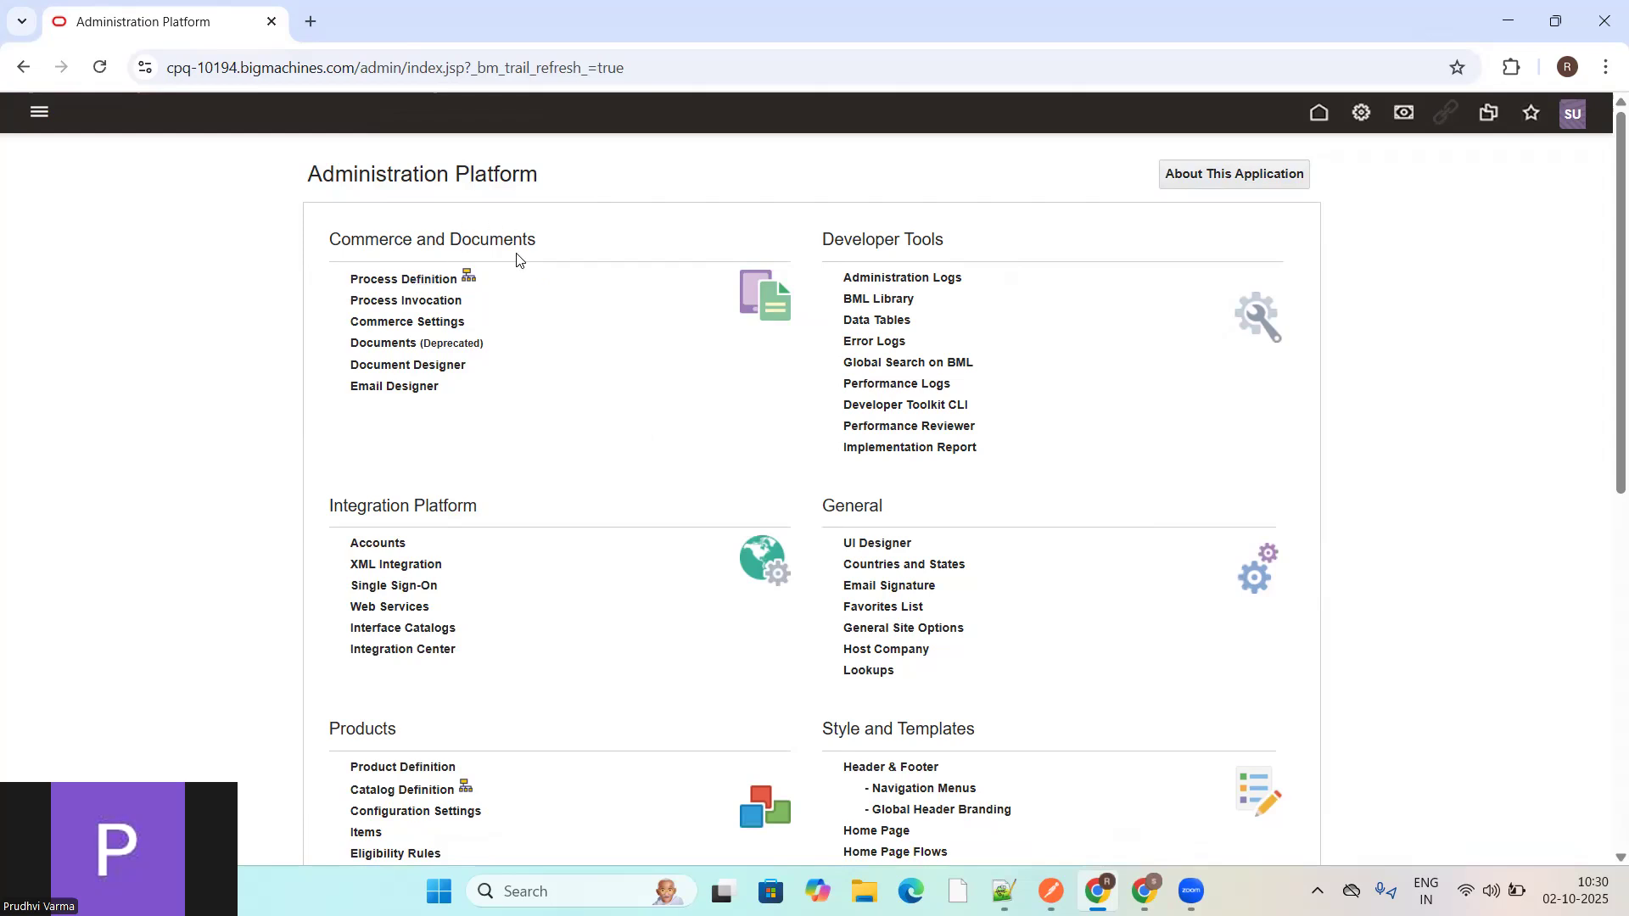
Step: Switch to the Notepad++ notes and add v19 to the url- line
{"action": "left_click", "coordinate": [1006, 889]}
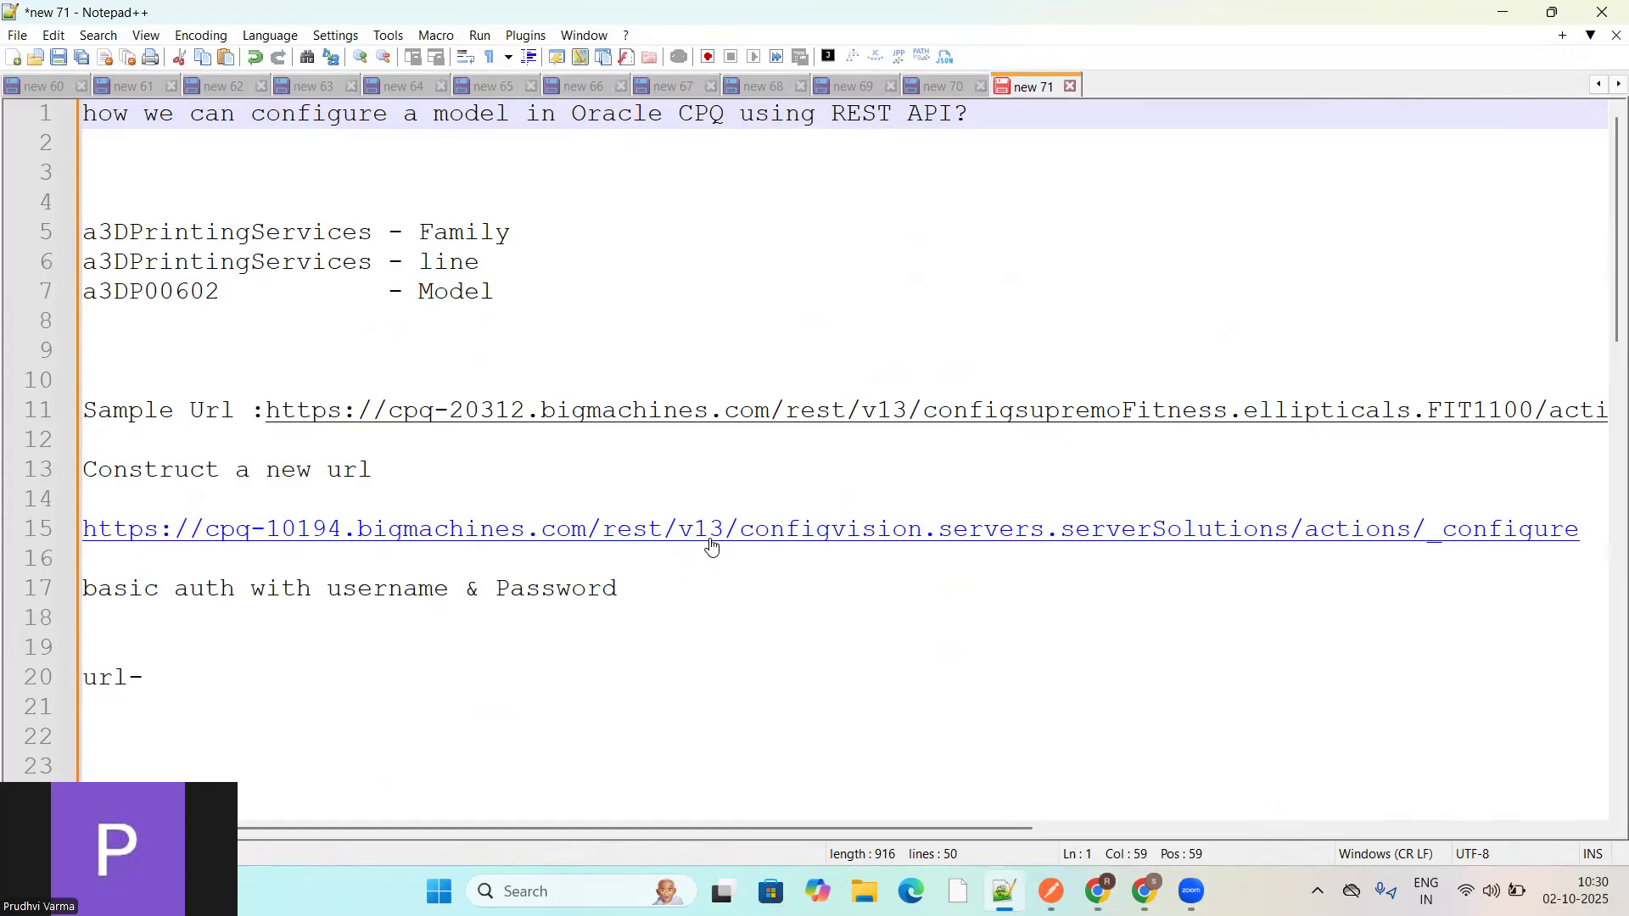
{"action": "left_click", "coordinate": [342, 677]}
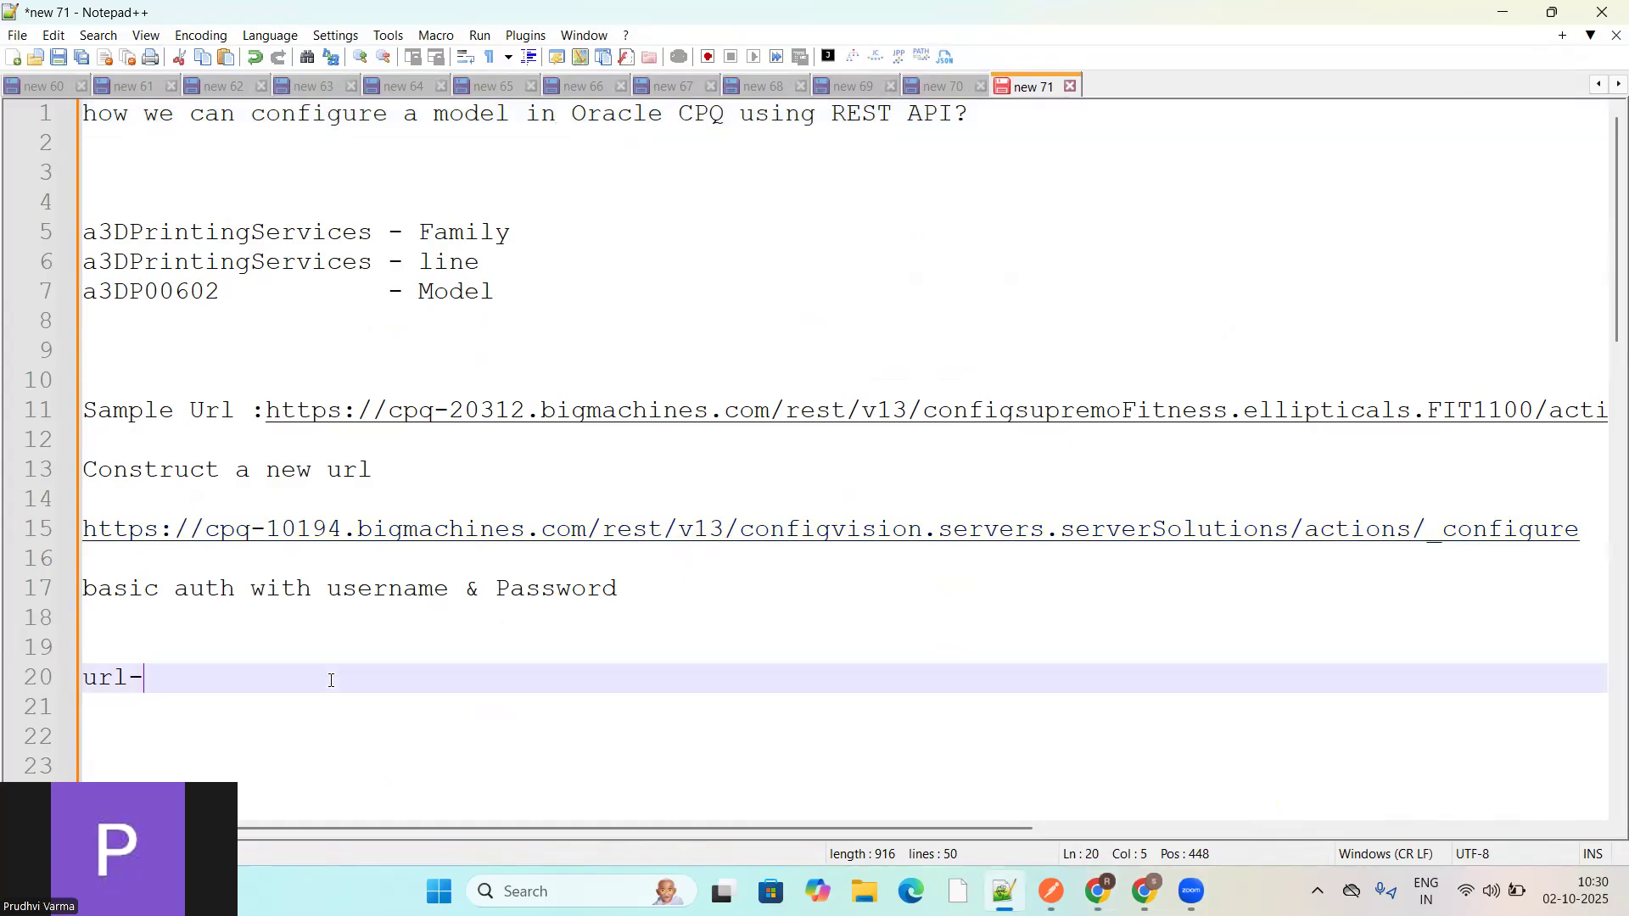
{"action": "type", "text": "v19"}
Step: Examine the base address of the CPQ site in the browser and compare it with the sample URL in the notes
{"action": "left_click", "coordinate": [1503, 12]}
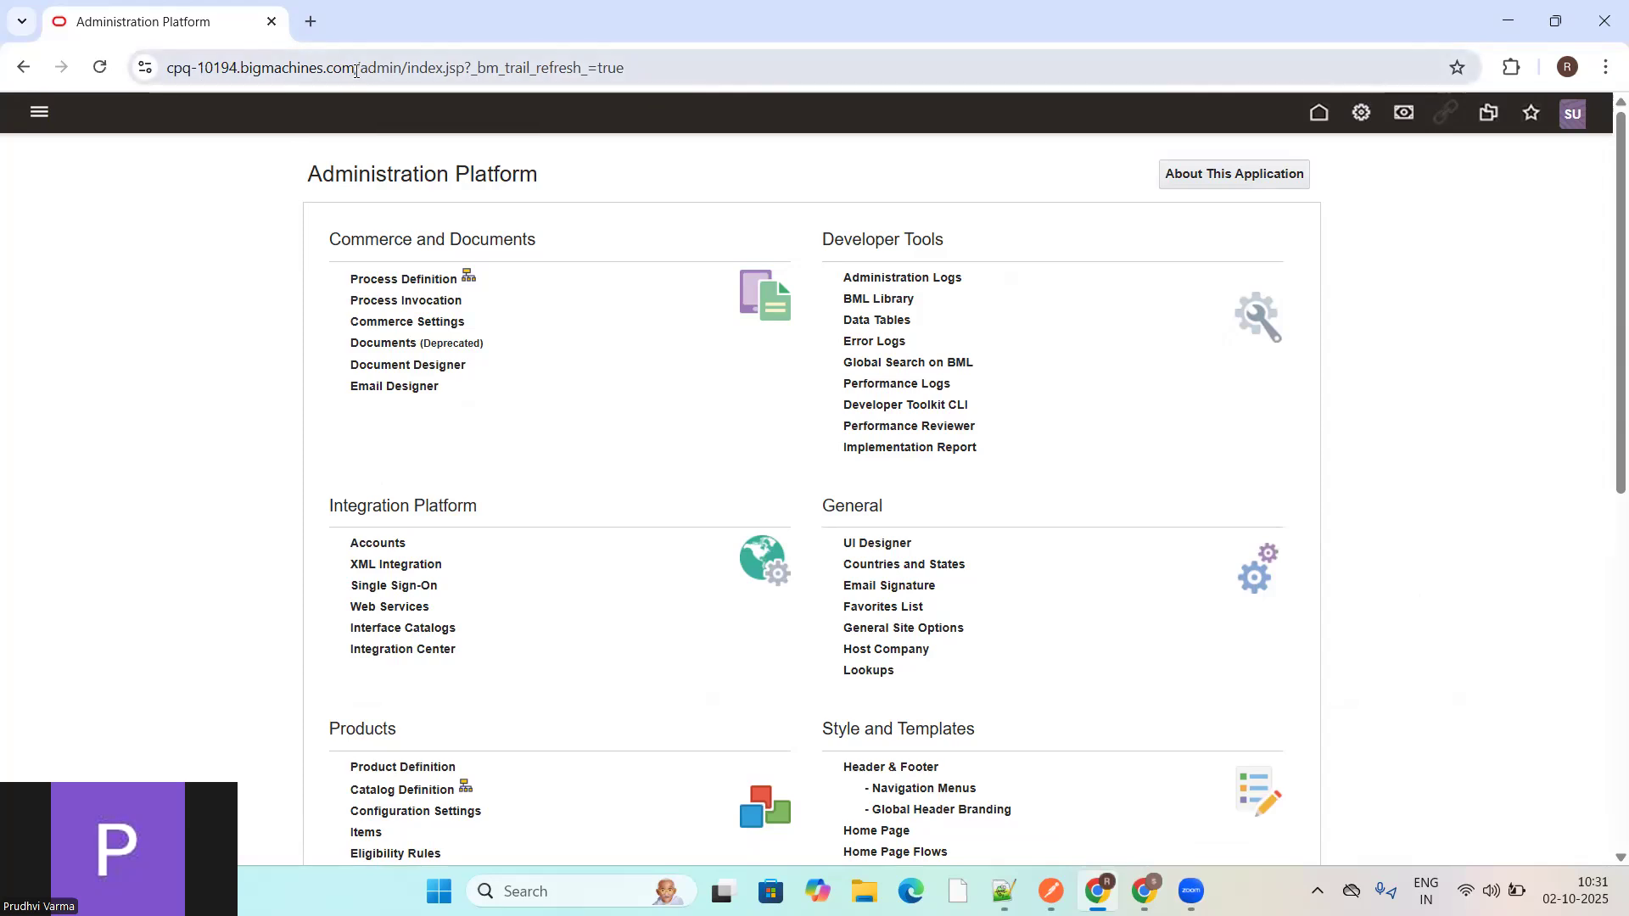
{"action": "left_click_drag", "start_coordinate": [356, 71], "coordinate": [149, 63]}
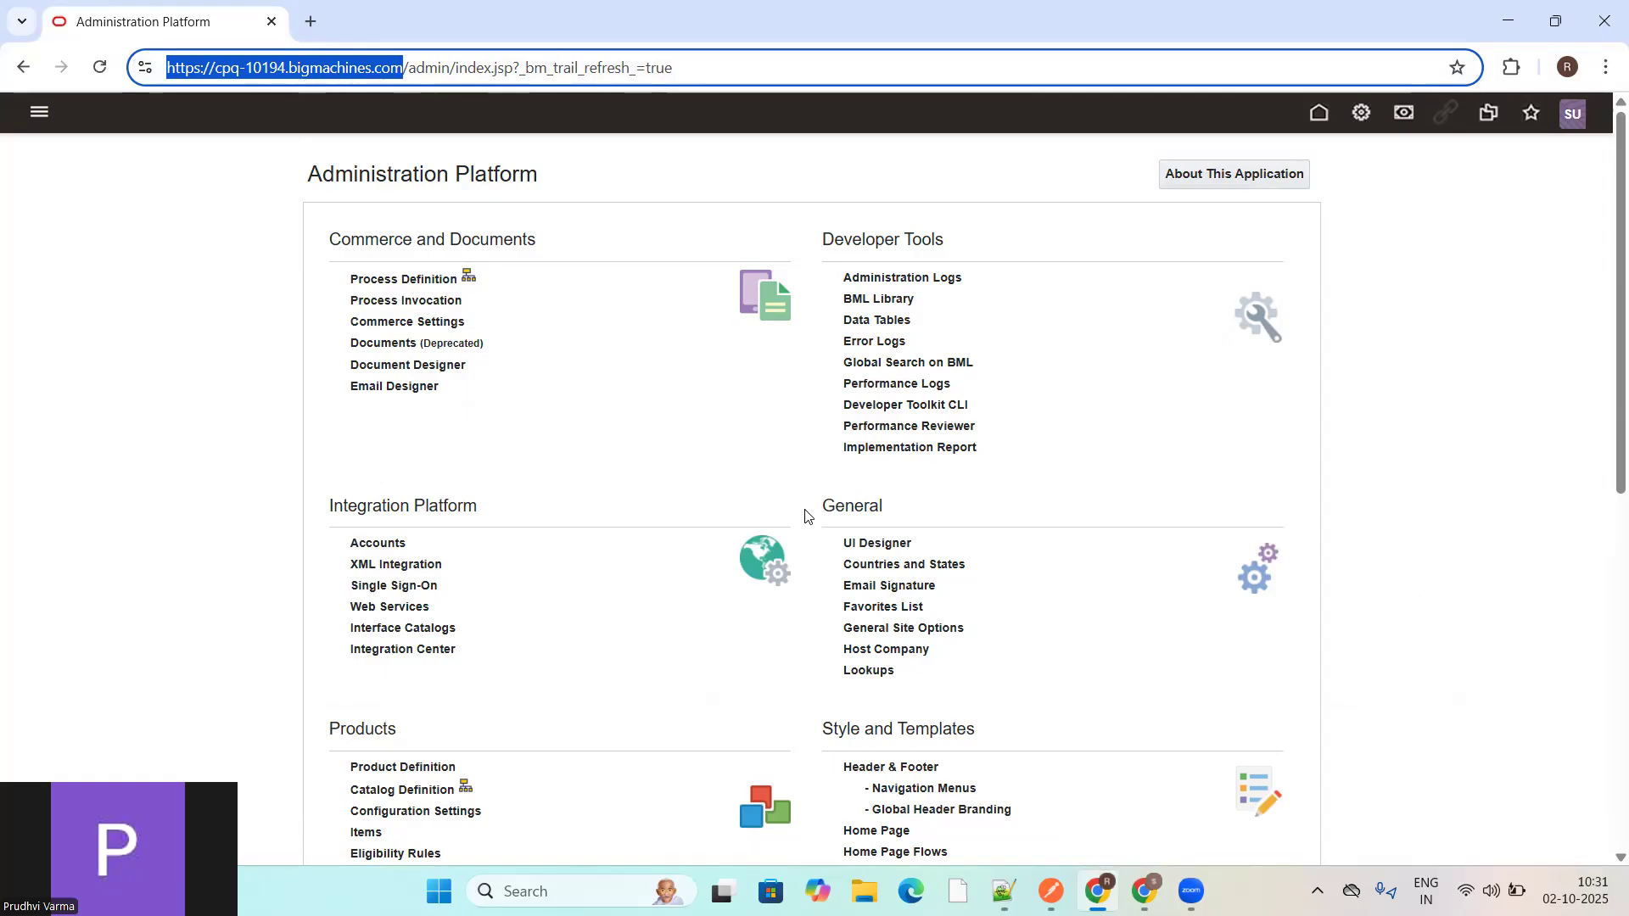
{"action": "left_click", "coordinate": [1005, 789]}
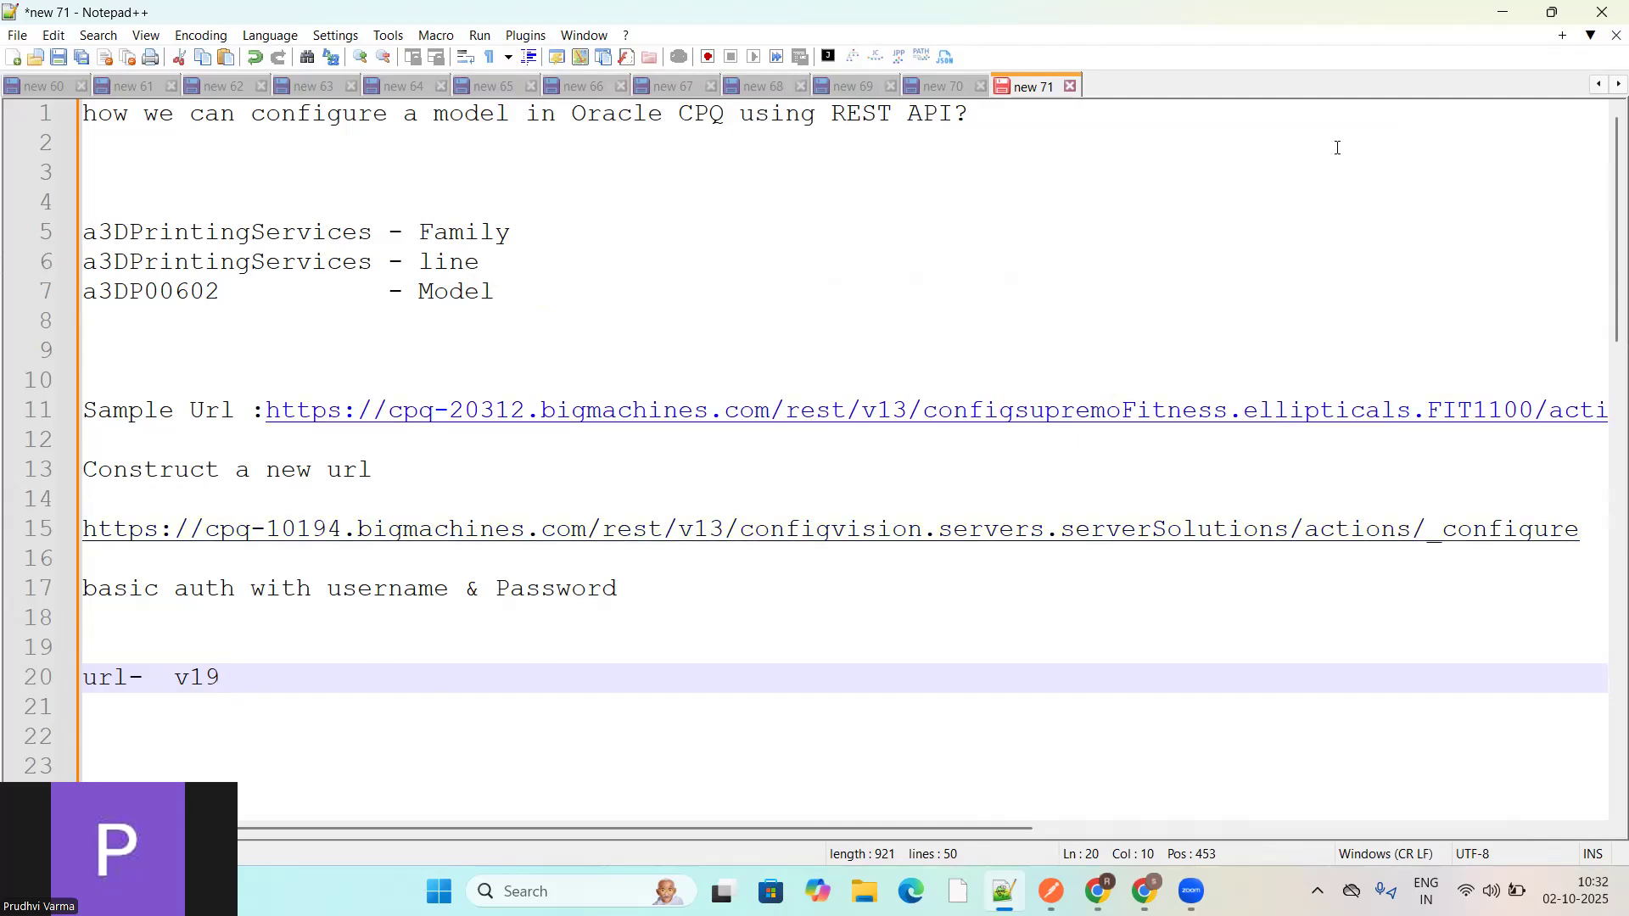
{"action": "left_click", "coordinate": [1498, 12]}
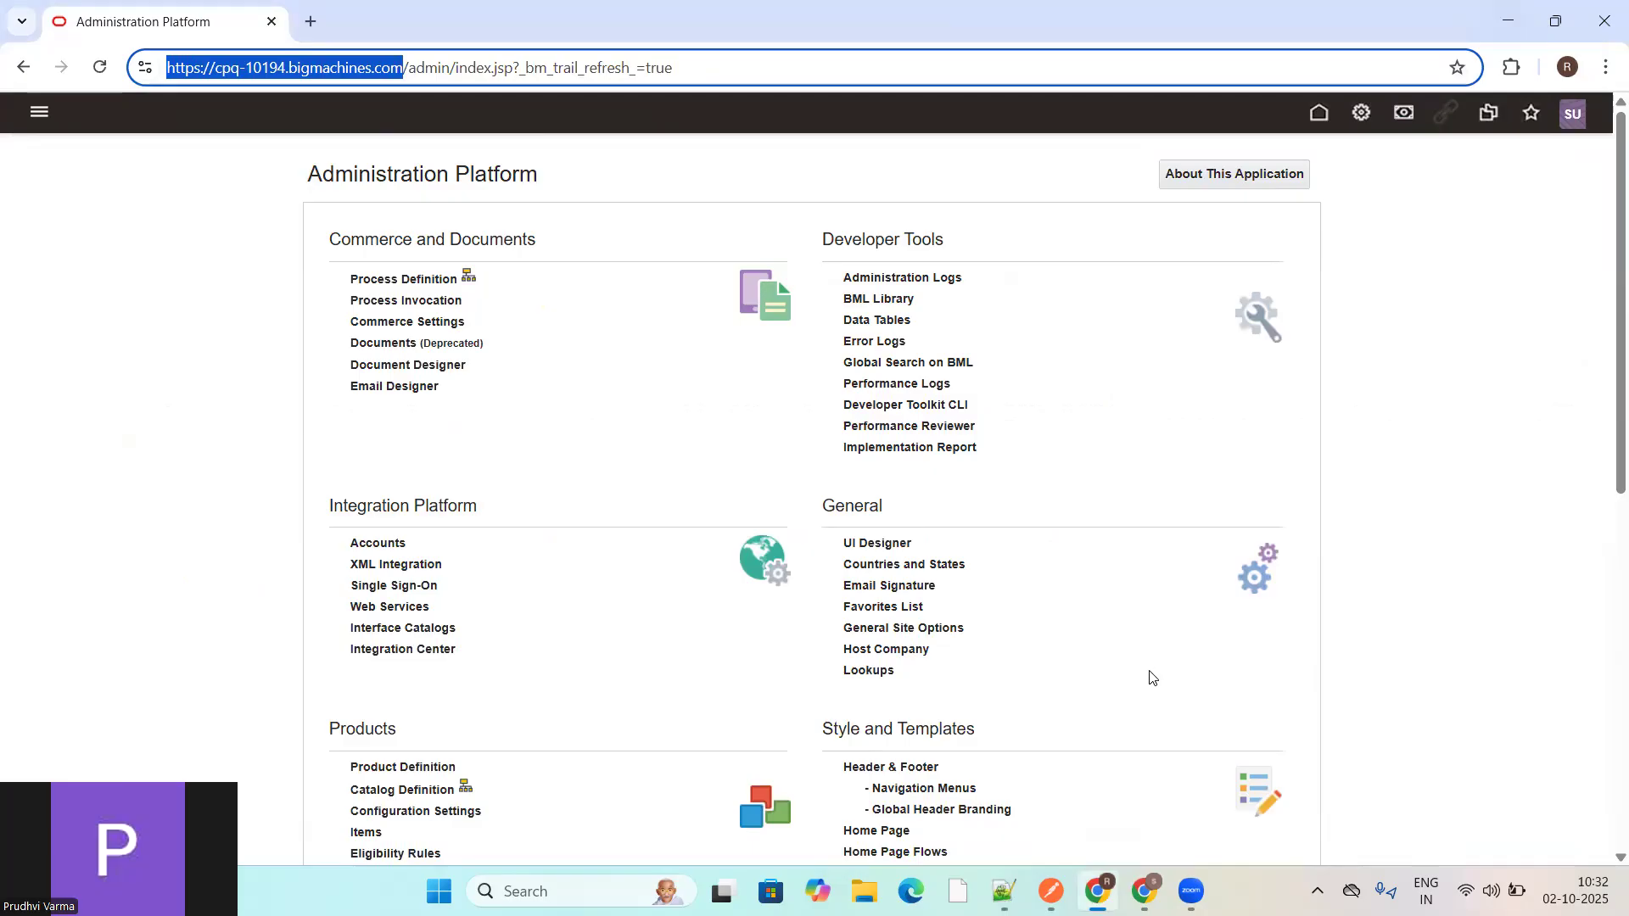
Step: Switch to Postman and create a blank collection named Oracle CPQ Gurus
{"action": "left_click", "coordinate": [1052, 891]}
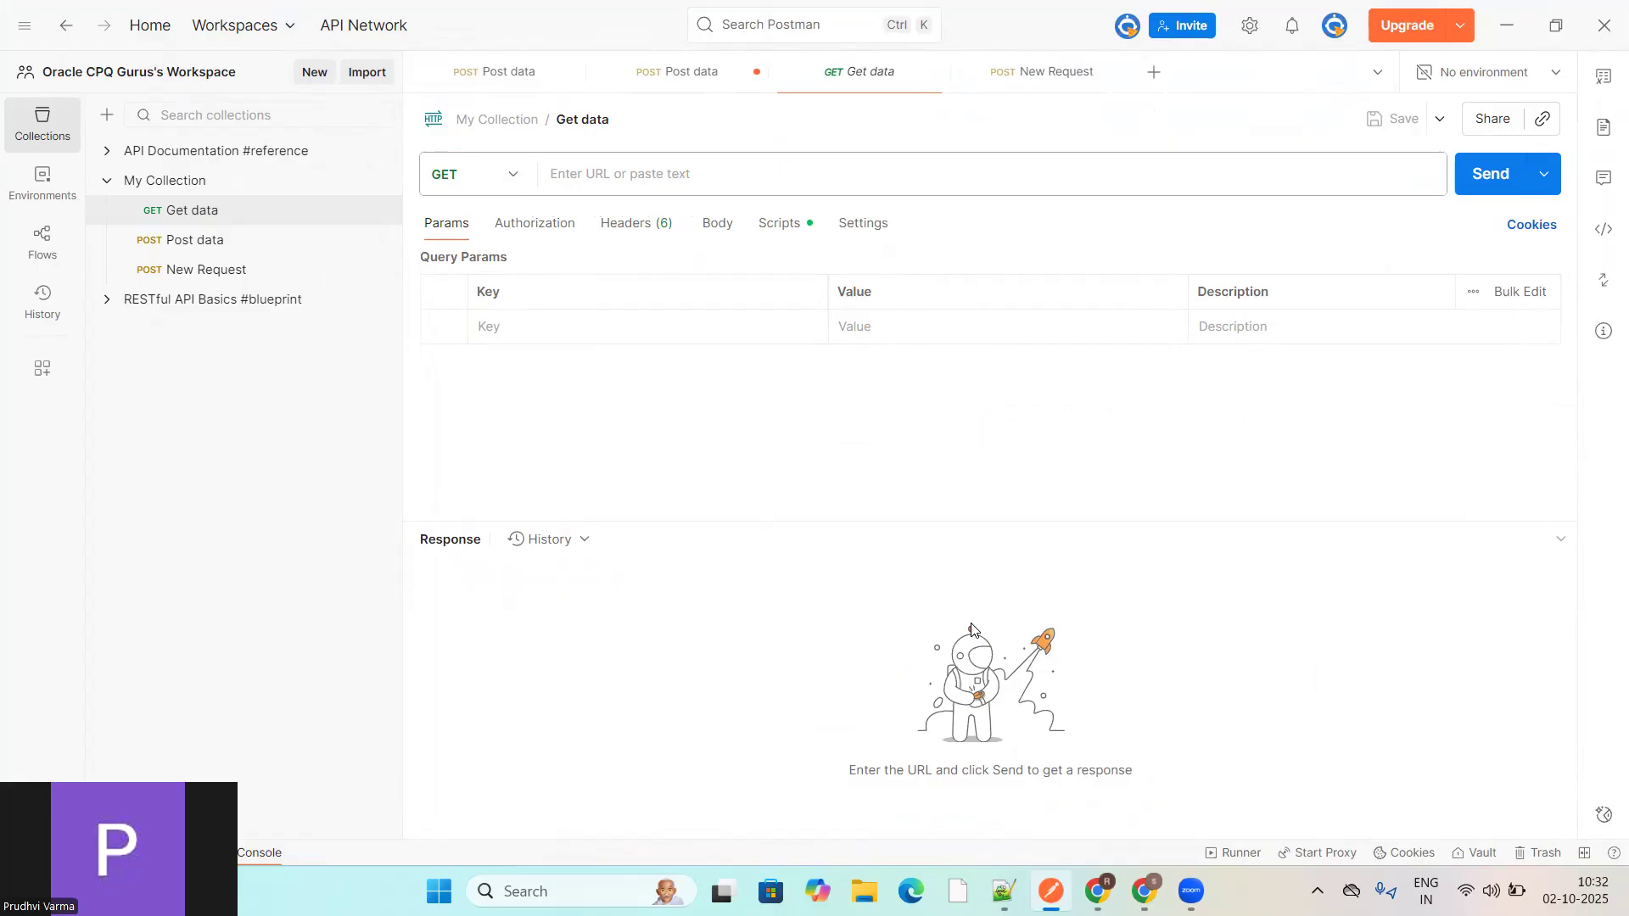
{"action": "left_click", "coordinate": [109, 118]}
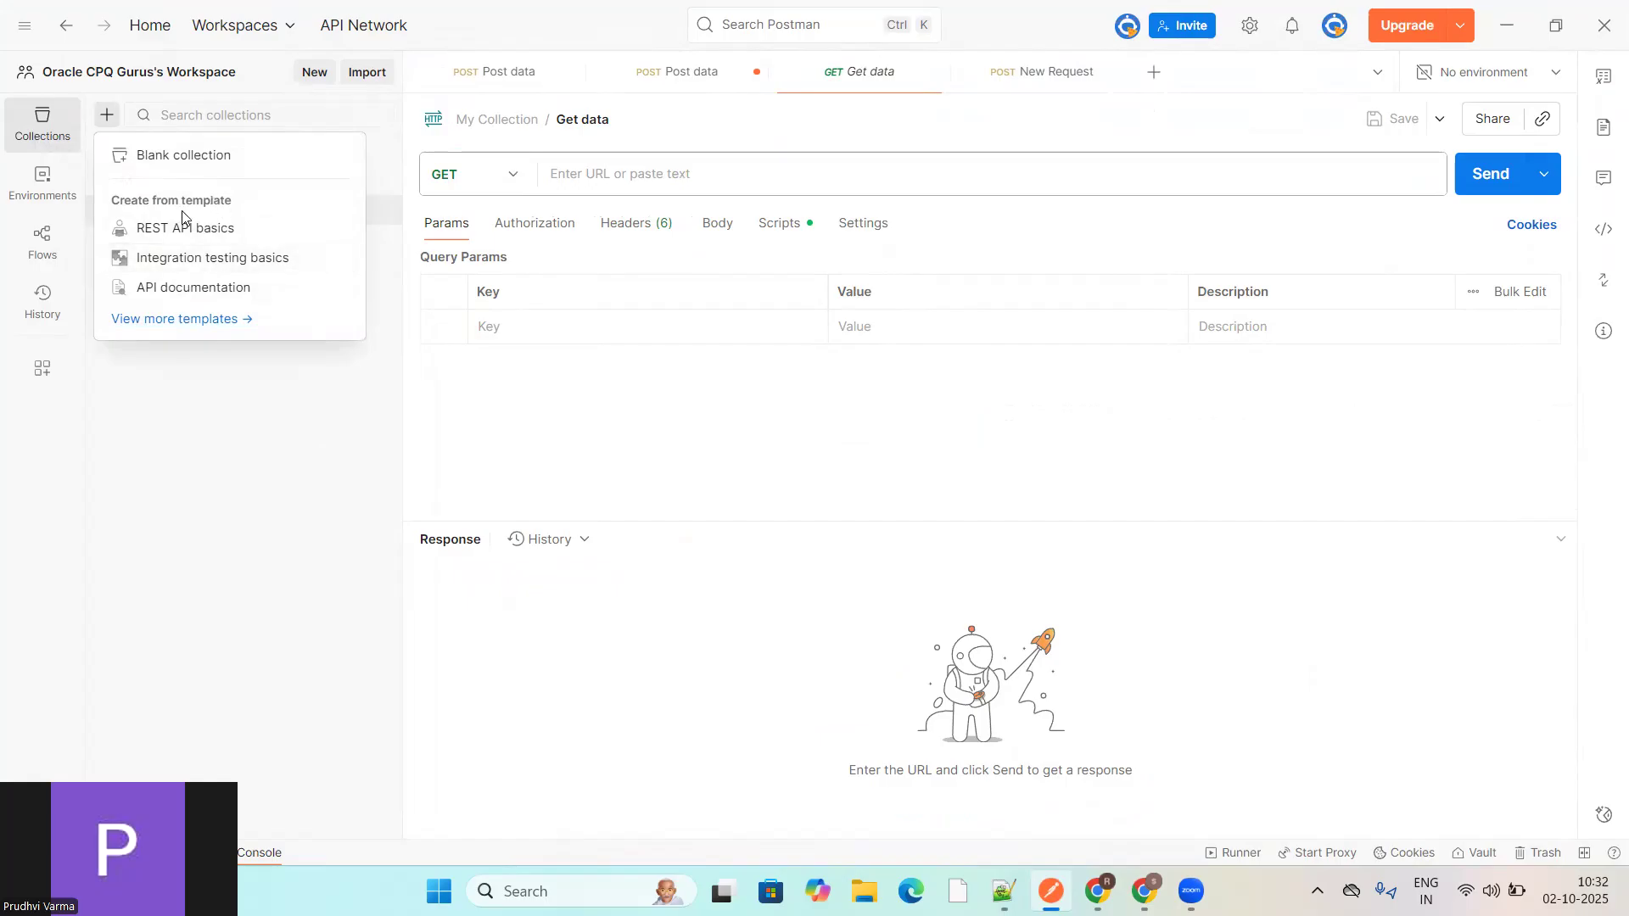
{"action": "left_click", "coordinate": [207, 161]}
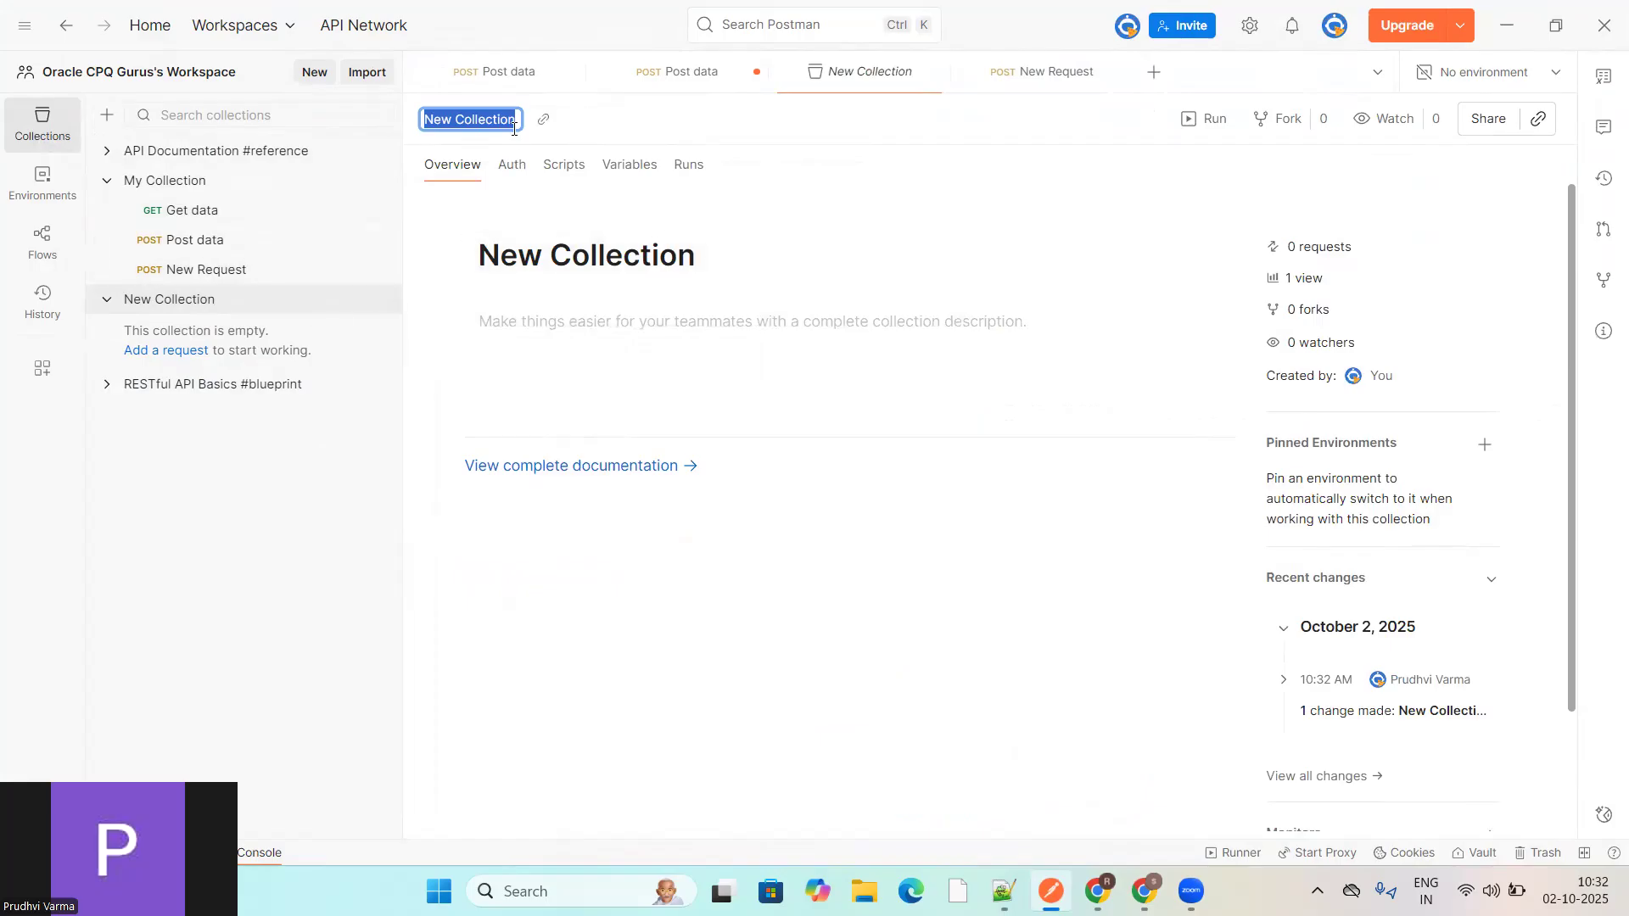
{"action": "key", "text": "BackSpace"}
{"action": "type", "text": "Oracle C"}
{"action": "key", "text": "BackSpace"}
{"action": "type", "text": "CPQ Gurus"}
{"action": "left_click", "coordinate": [740, 223]}
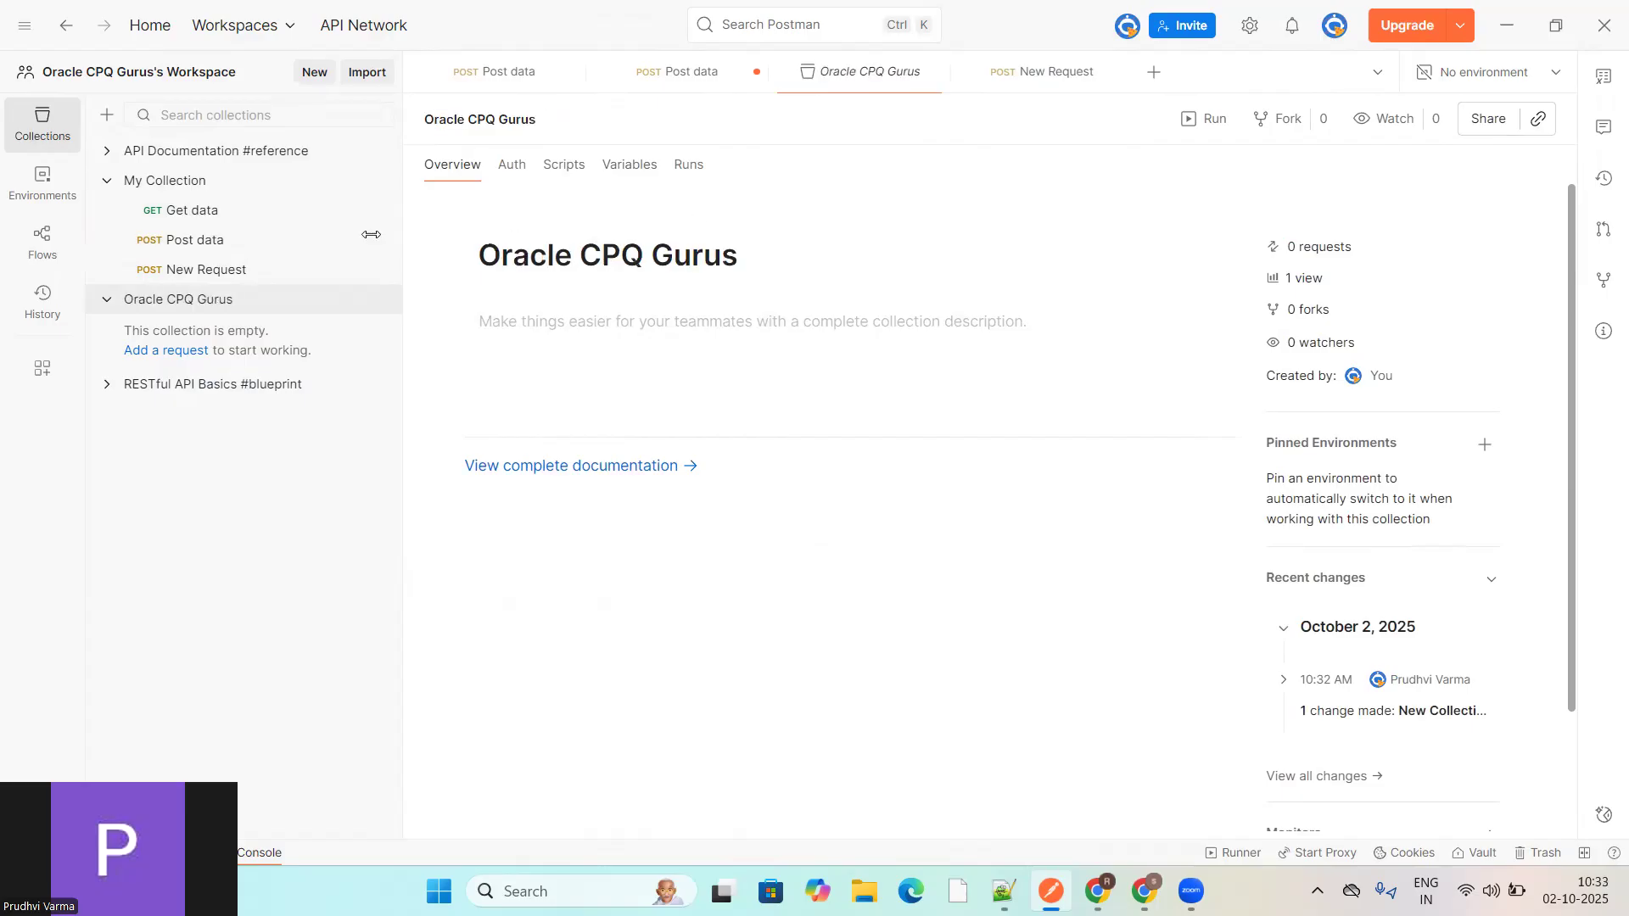
Step: Add a new HTTP request to the Oracle CPQ Gurus collection
{"action": "left_click", "coordinate": [107, 298]}
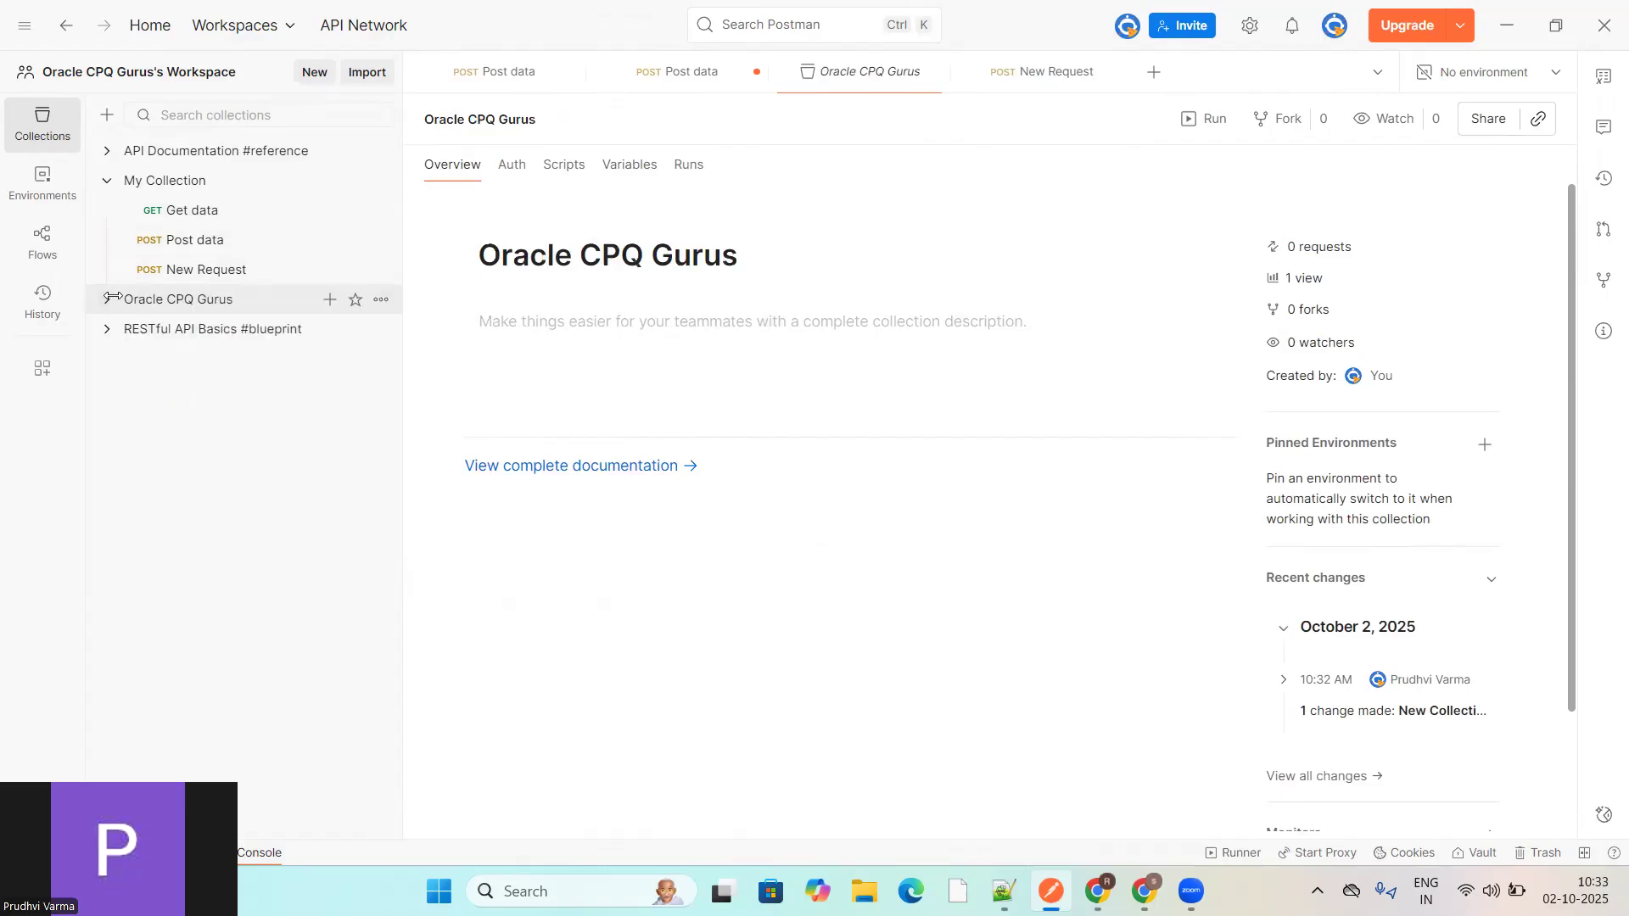
{"action": "left_click", "coordinate": [109, 299]}
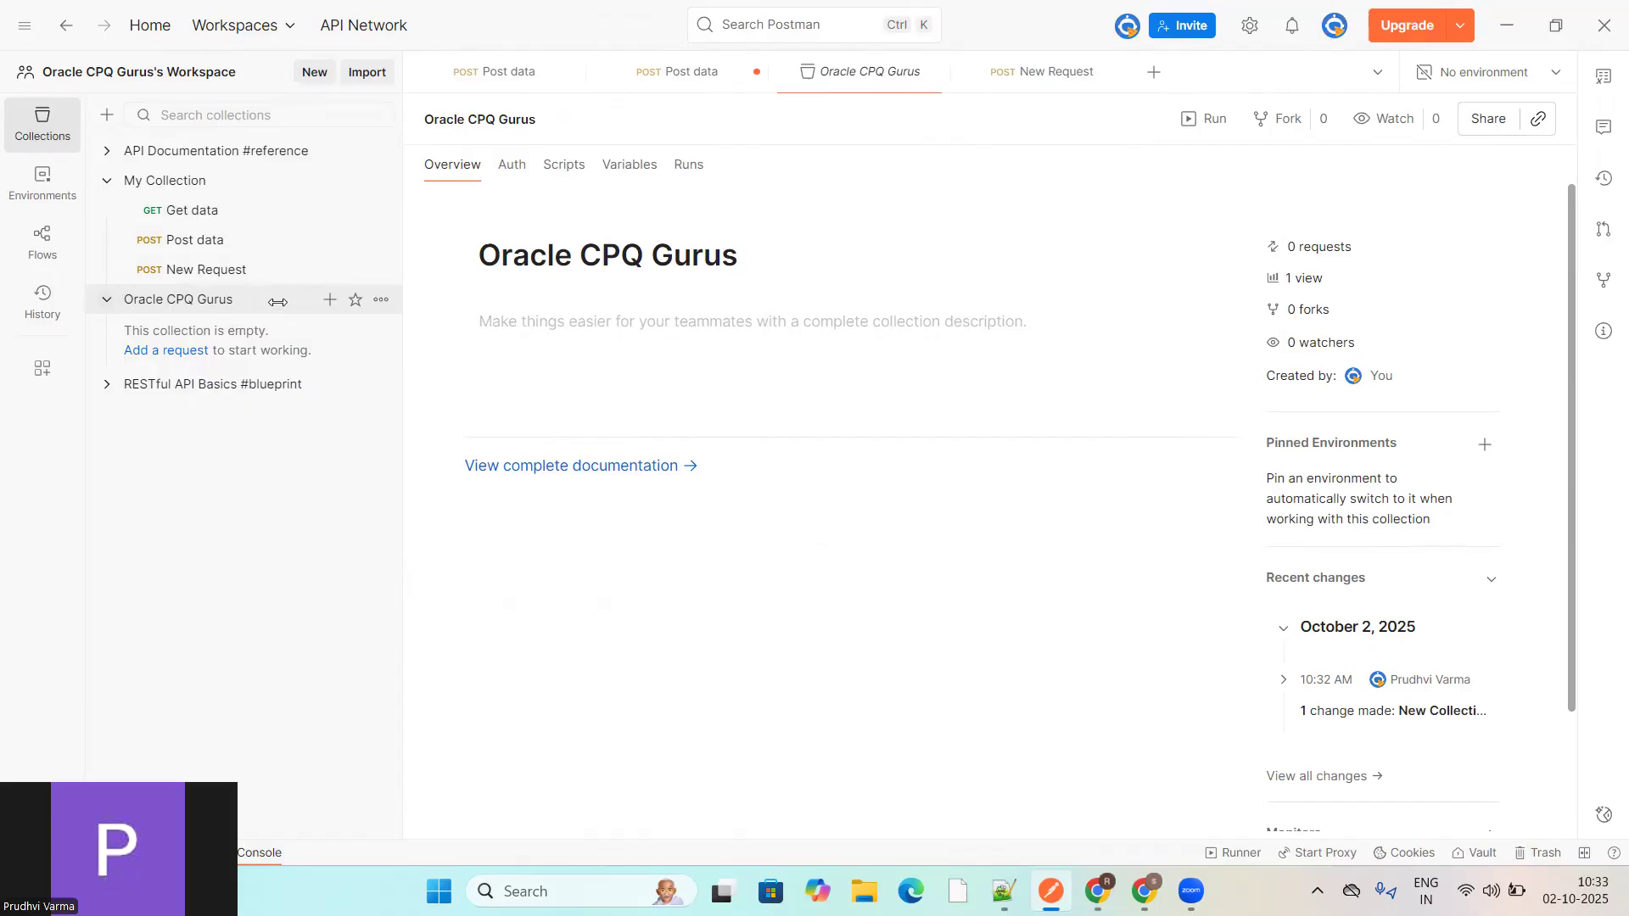
{"action": "left_click", "coordinate": [328, 301]}
{"action": "left_click", "coordinate": [182, 328]}
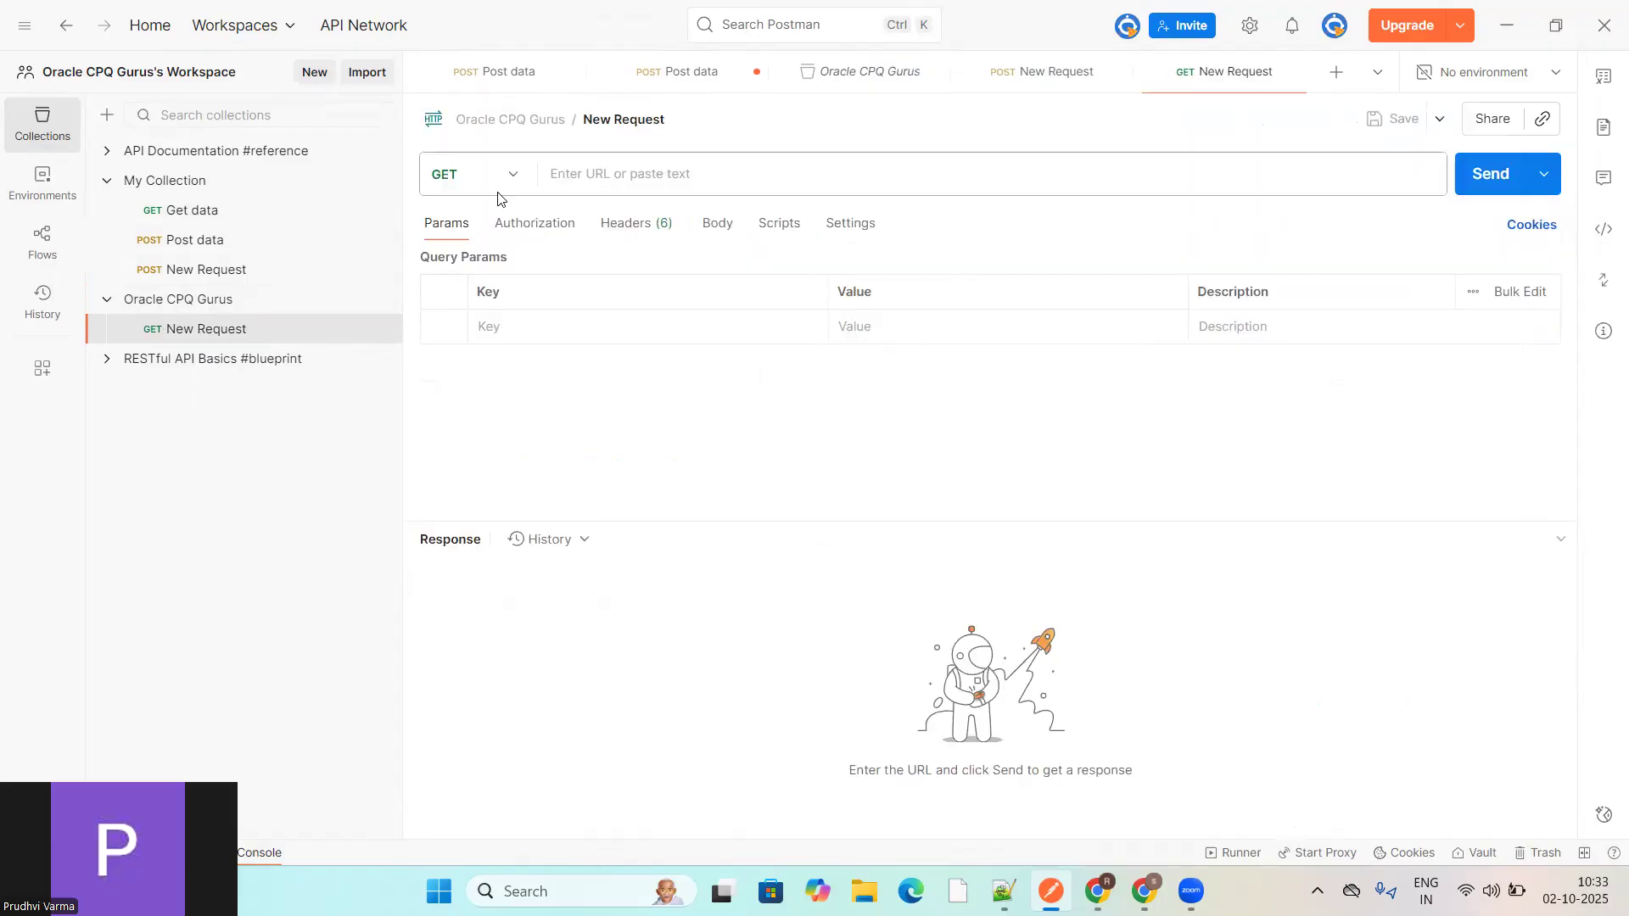
{"action": "left_click", "coordinate": [511, 177]}
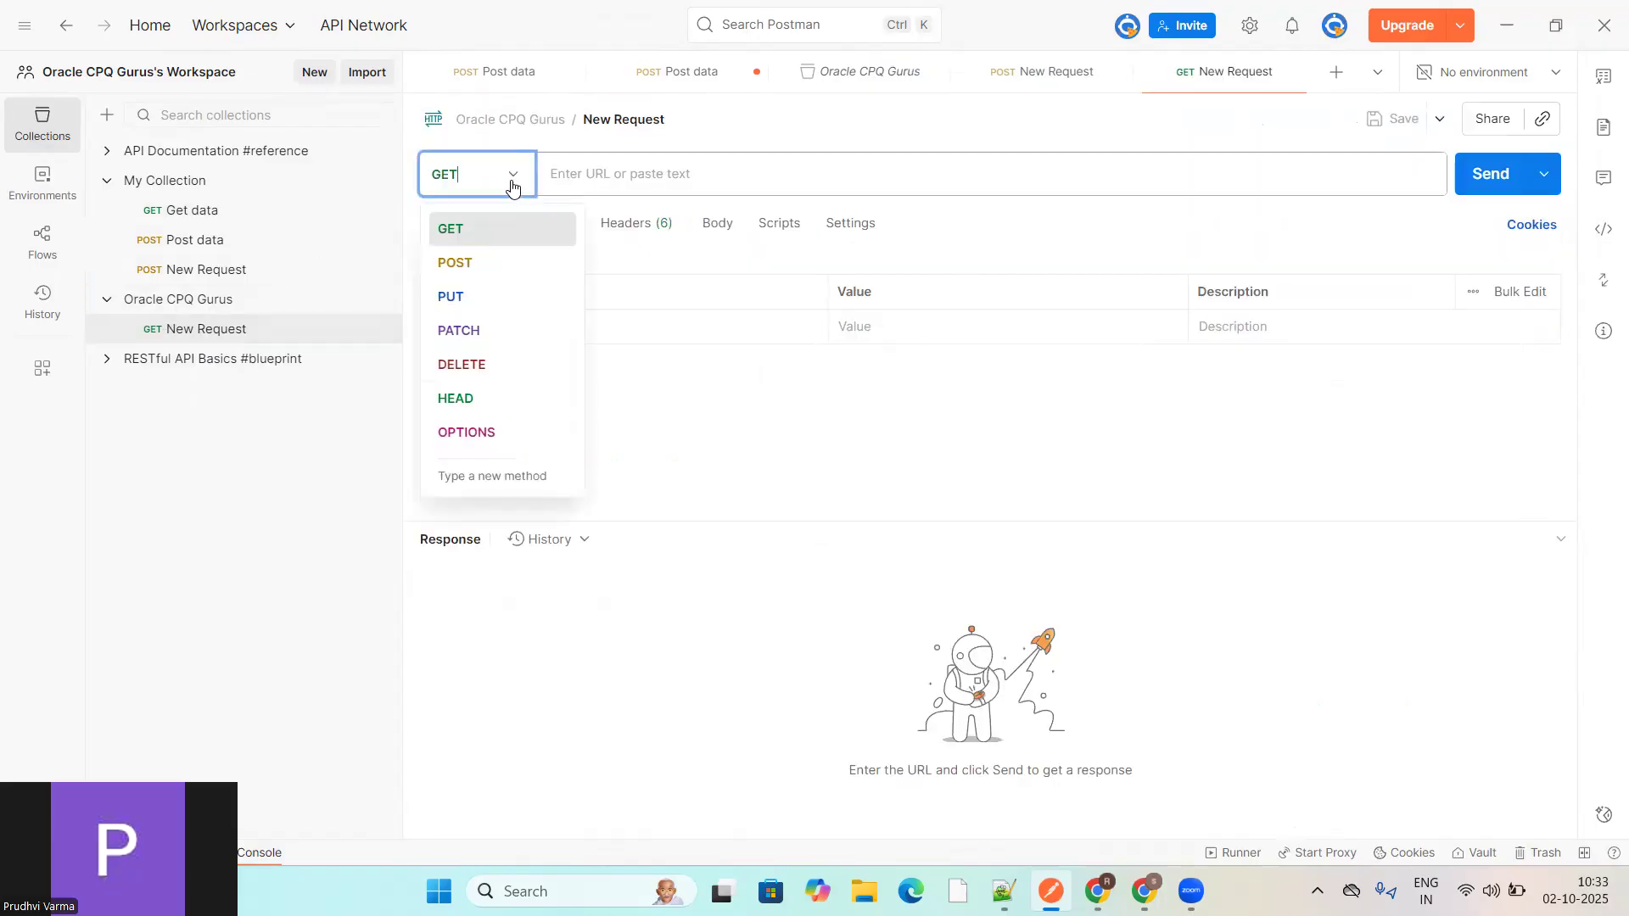
{"action": "left_click", "coordinate": [465, 274]}
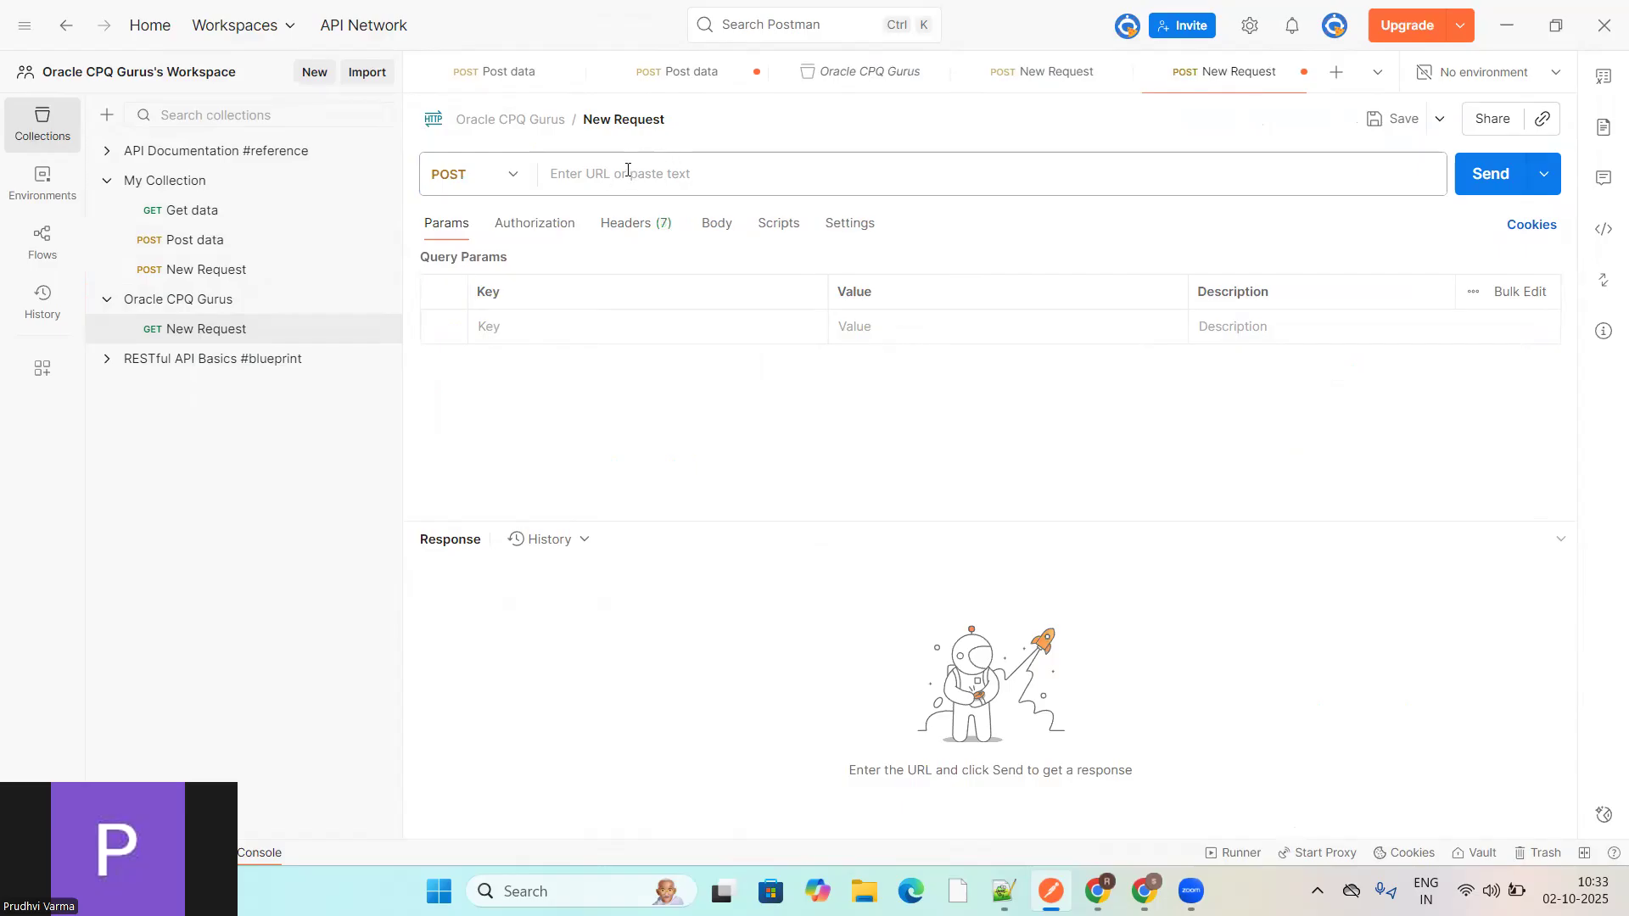
{"action": "left_click", "coordinate": [585, 177]}
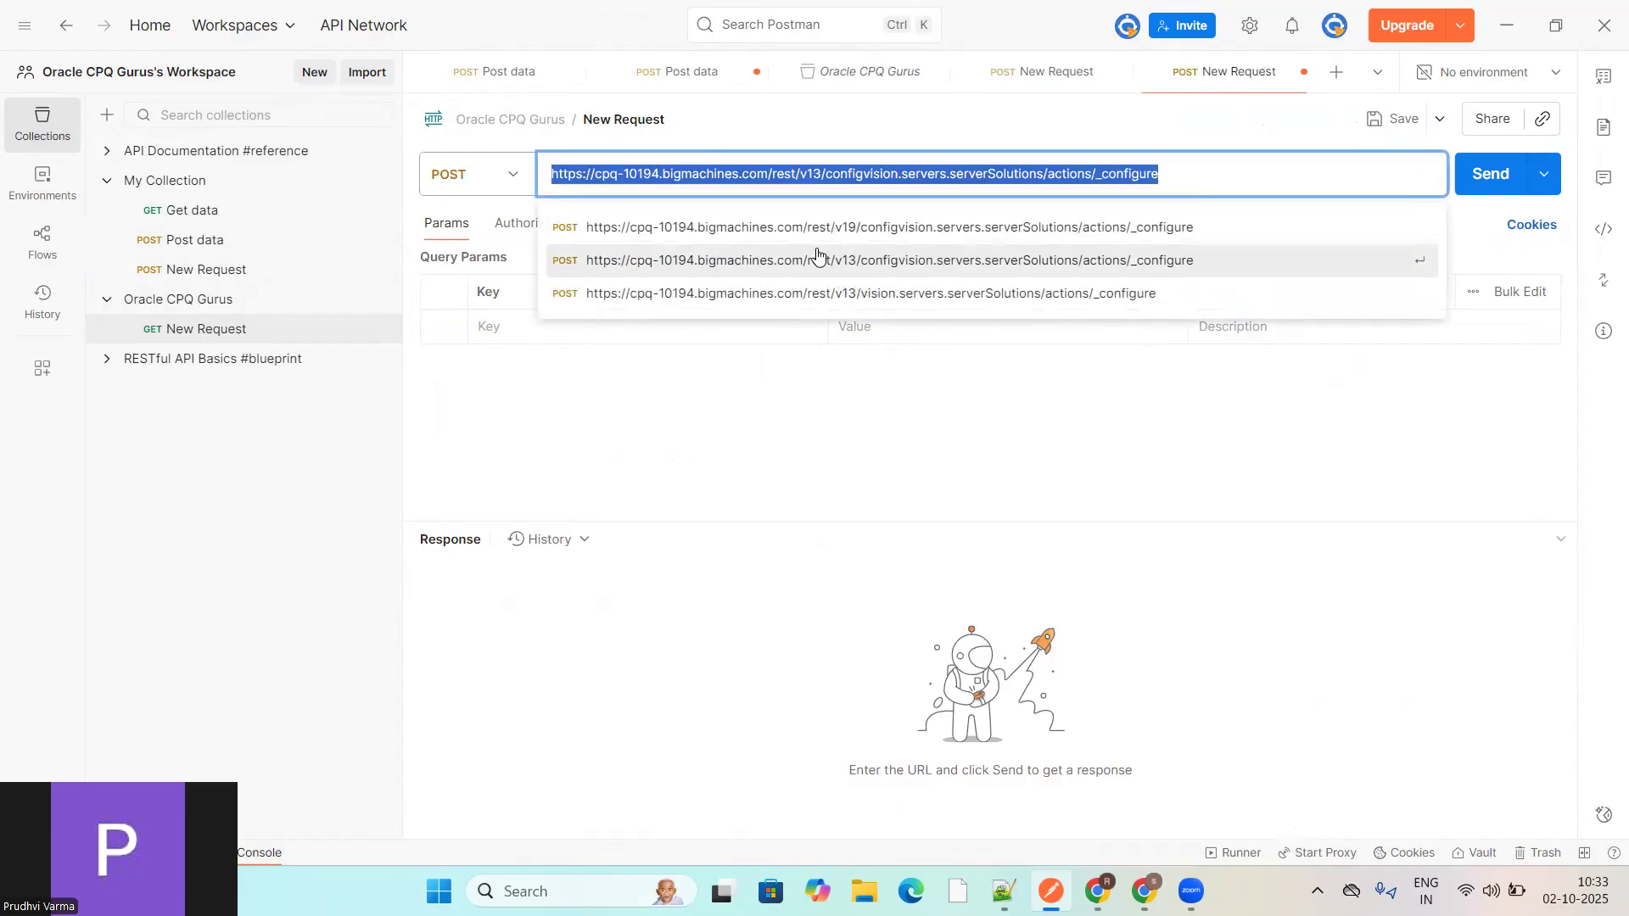
{"action": "left_click", "coordinate": [736, 241]}
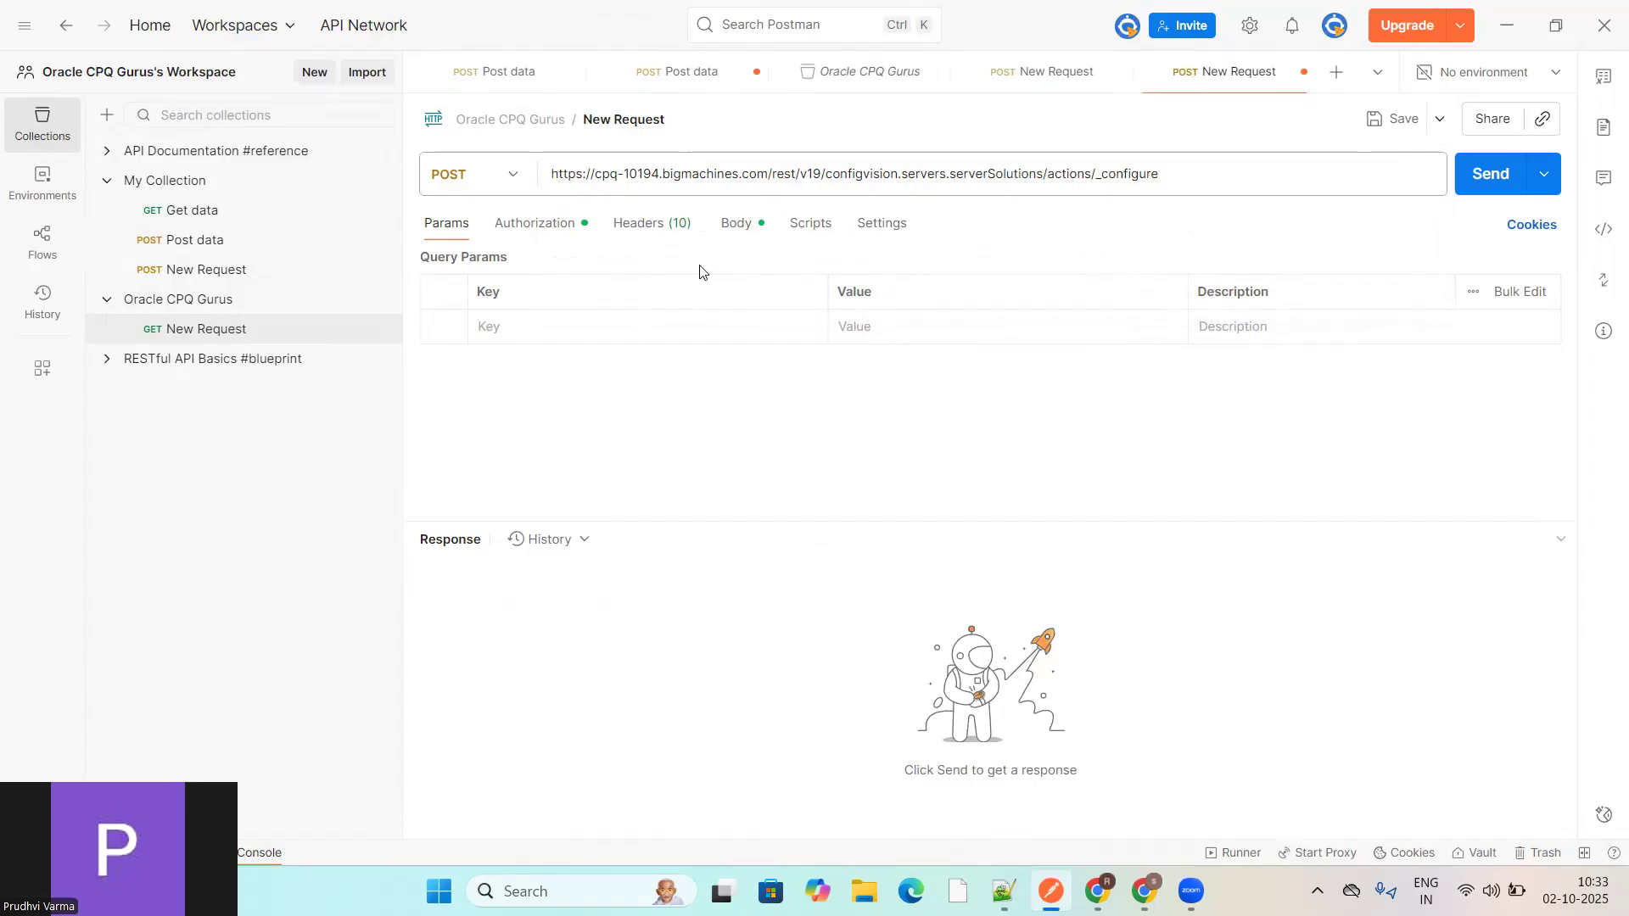
Step: Choose Basic Auth as the request's authorization type and review its raw body and query parameters
{"action": "left_click", "coordinate": [553, 237]}
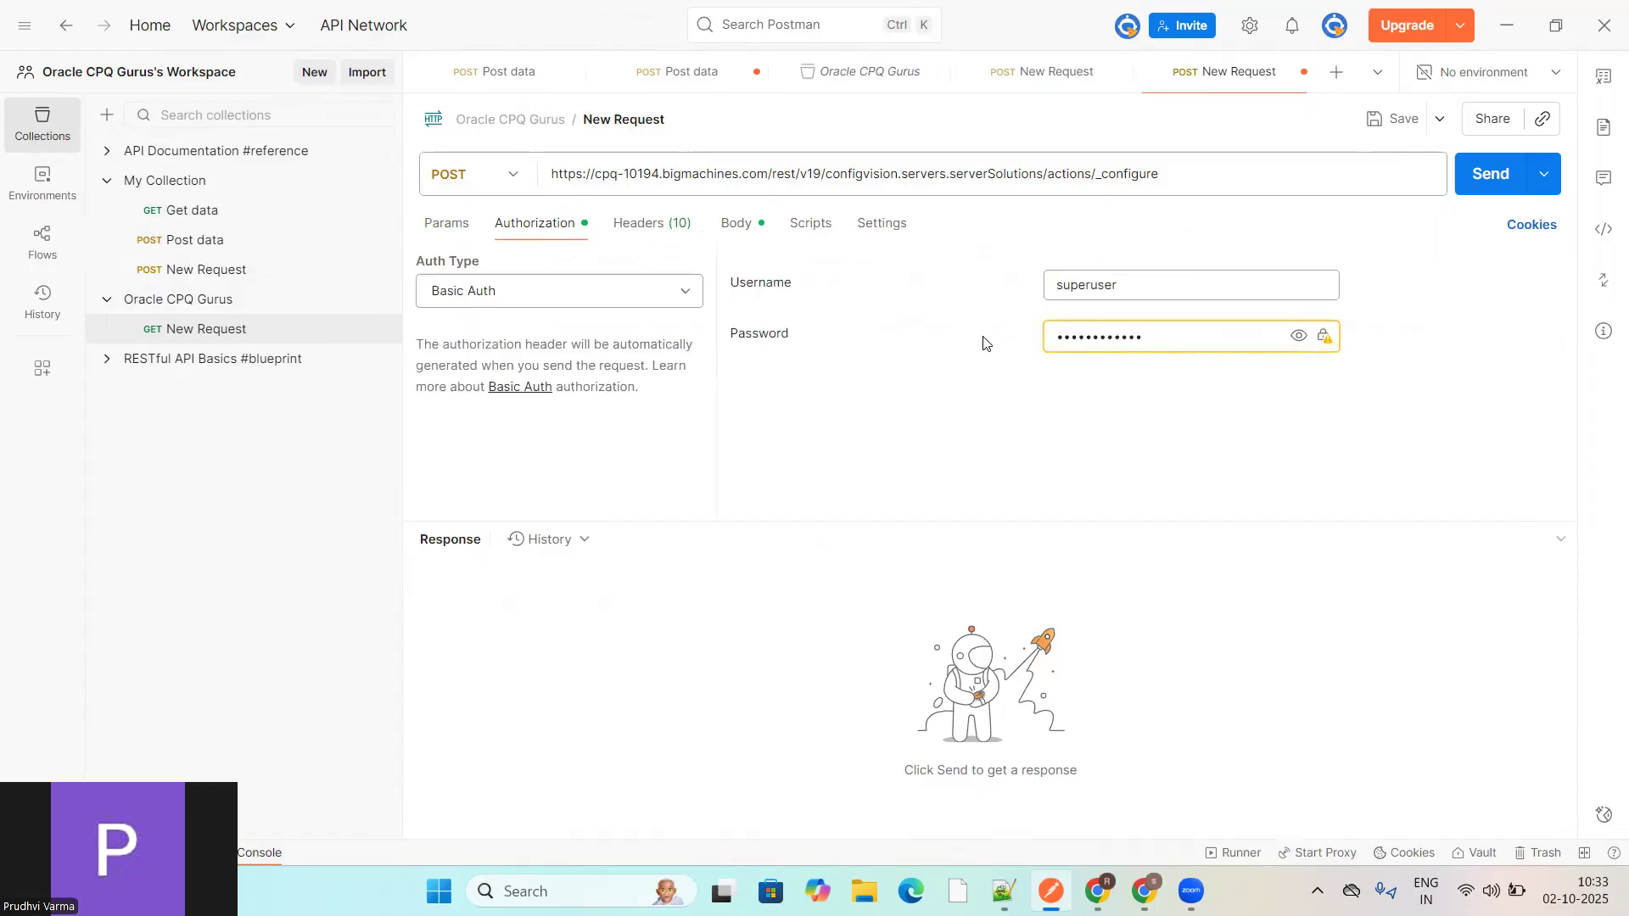
{"action": "left_click", "coordinate": [664, 290]}
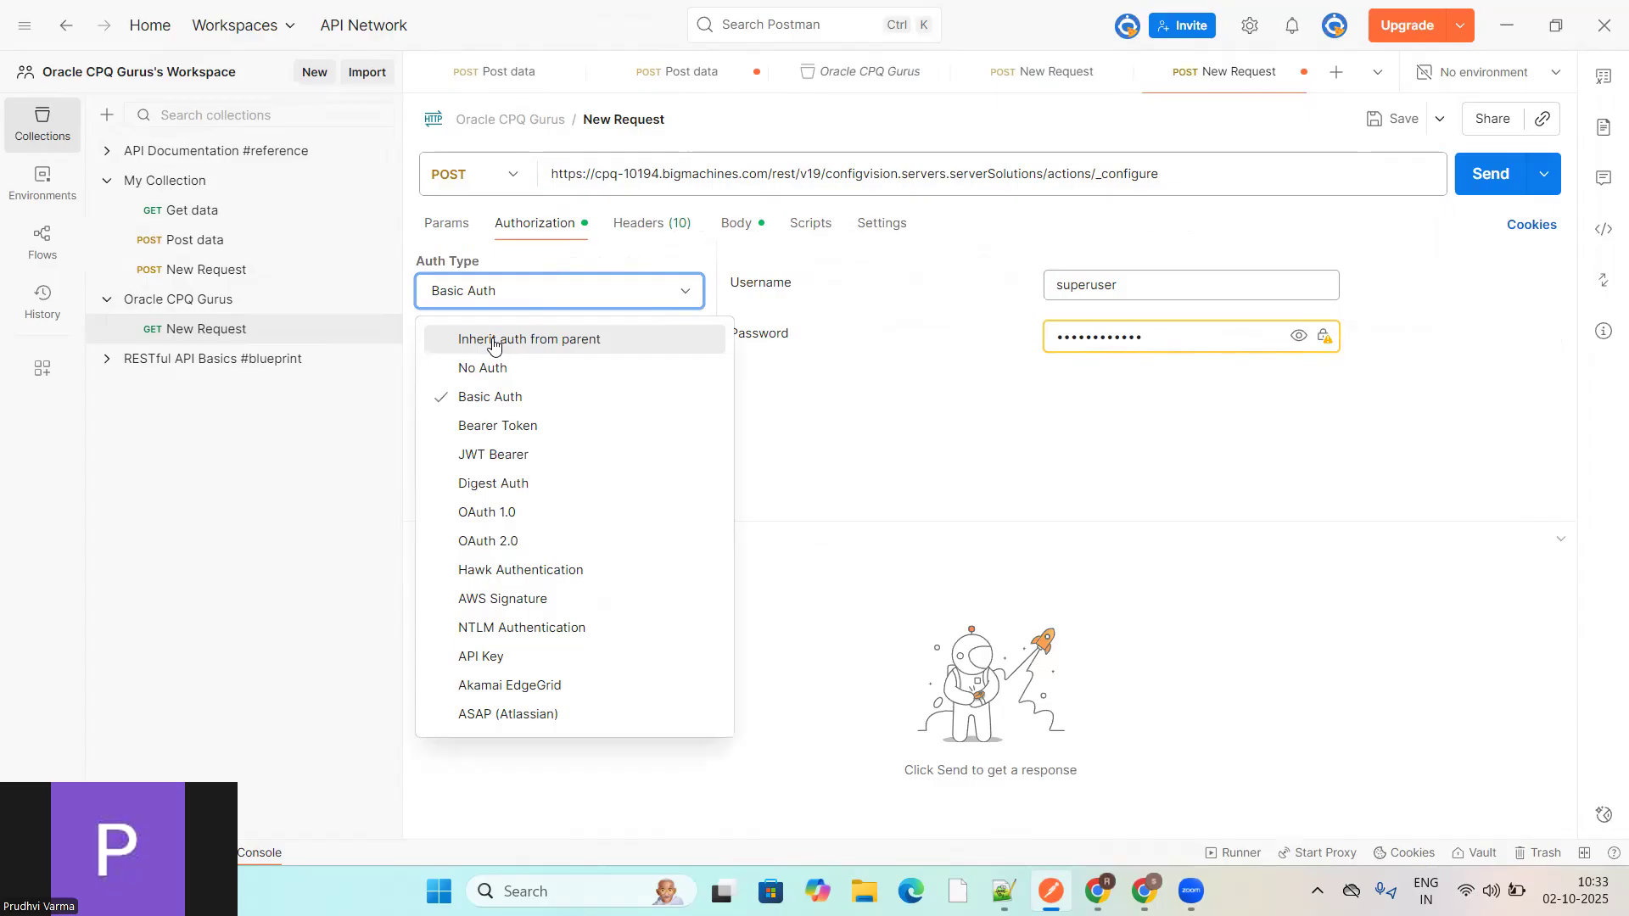
{"action": "left_click", "coordinate": [479, 402]}
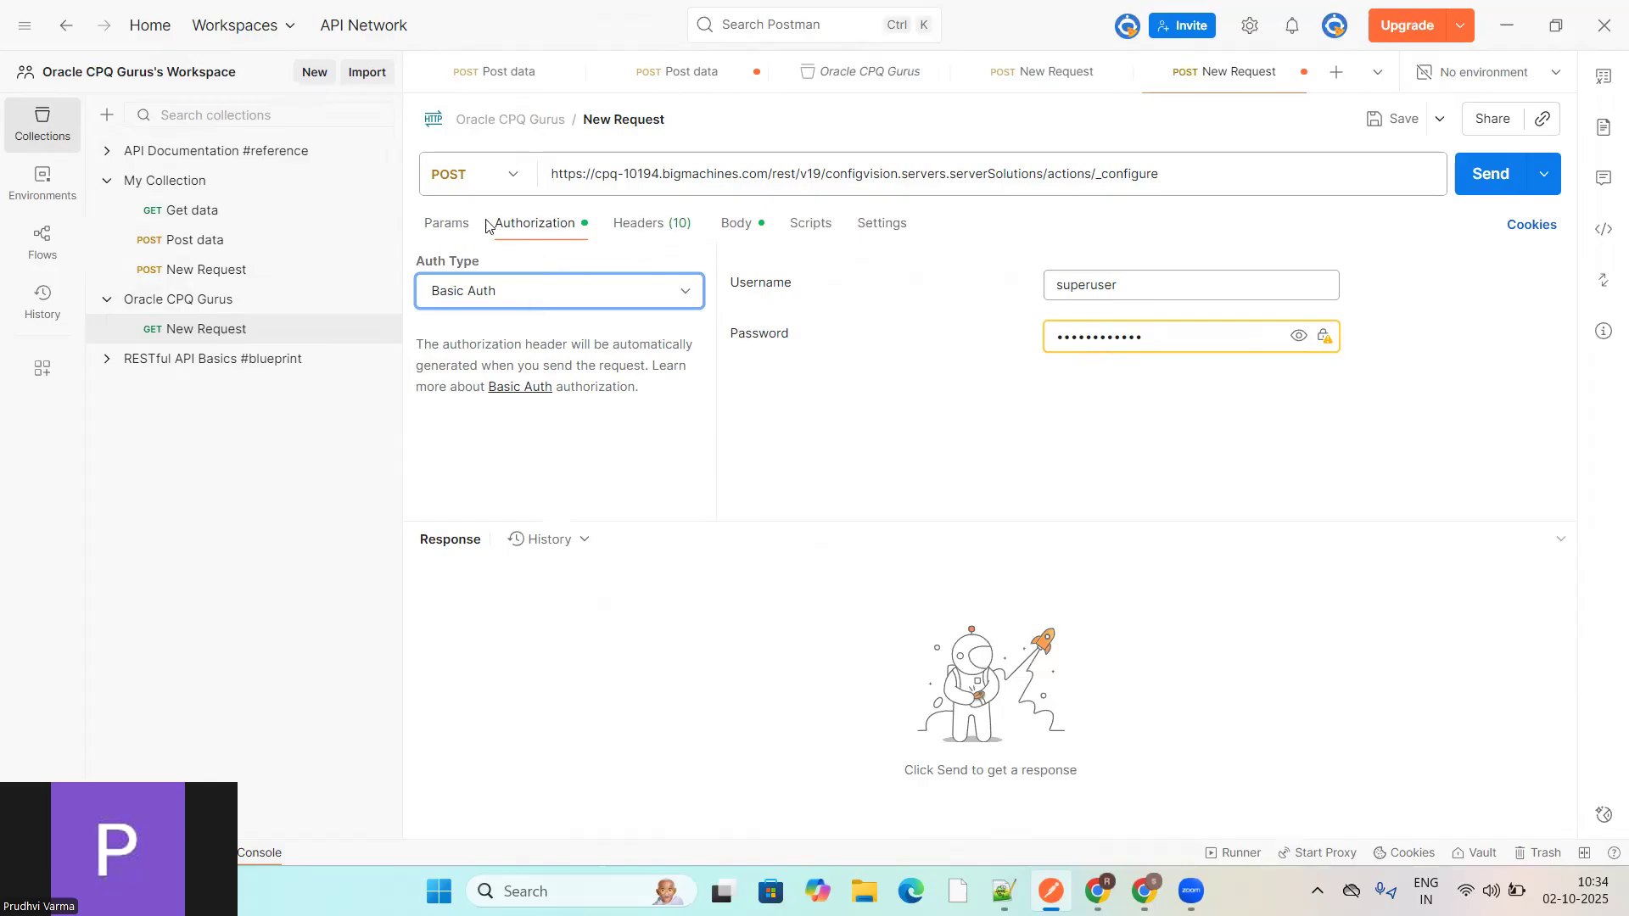
{"action": "left_click", "coordinate": [730, 226]}
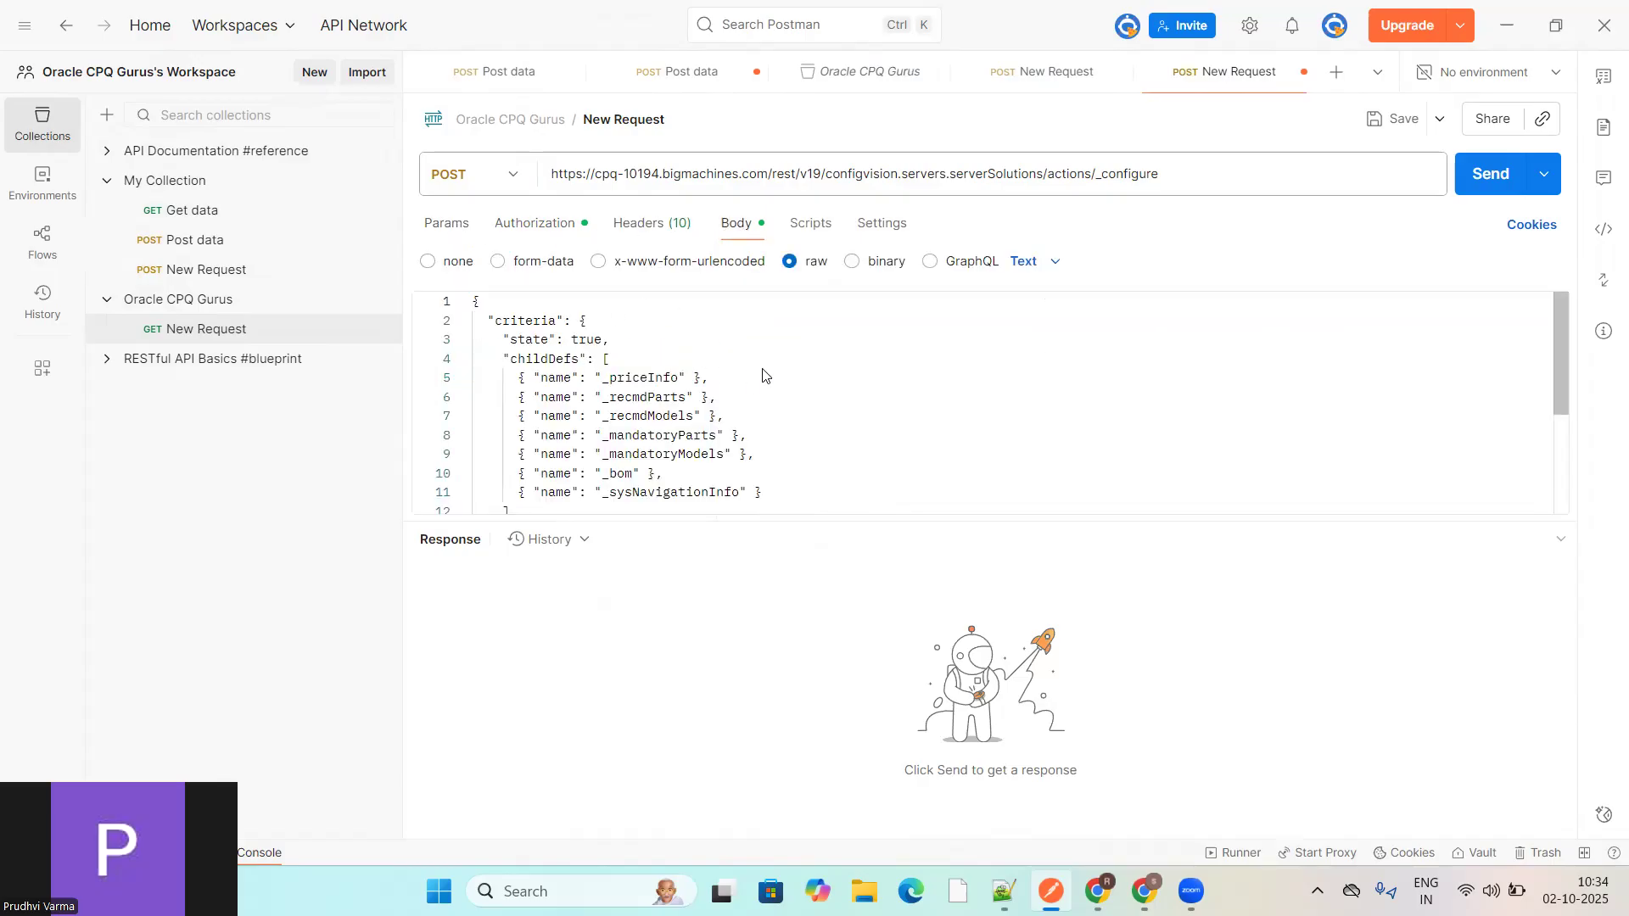
{"action": "left_click", "coordinate": [445, 231]}
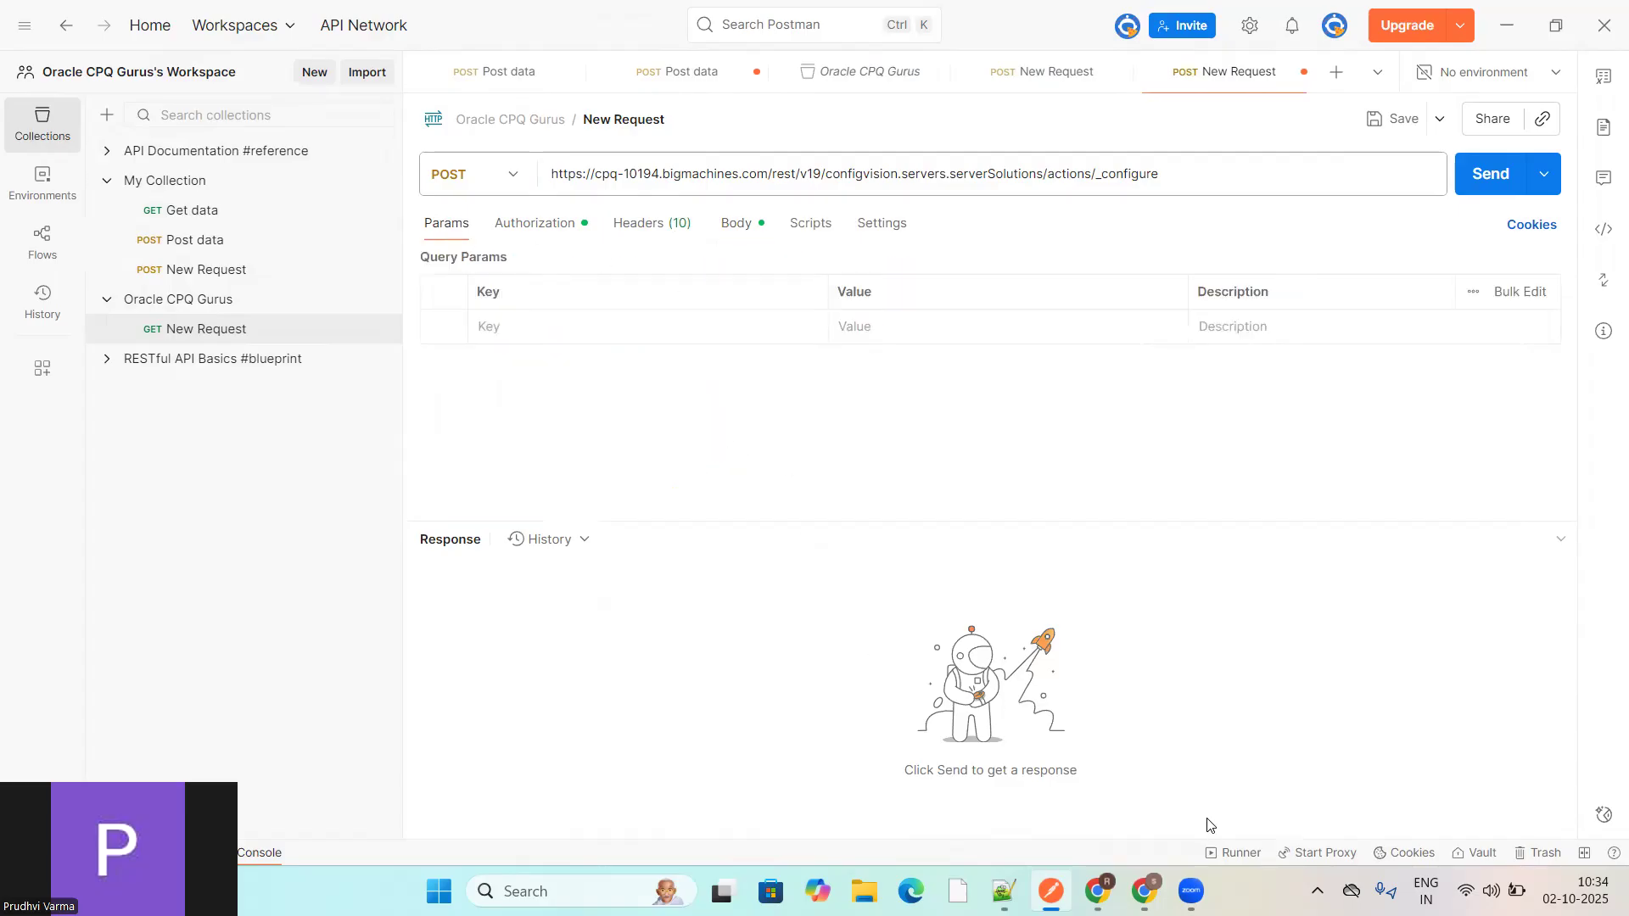
Step: Switch to the Notepad++ notes and examine the request payload's childDefs names, from _recmdParts to _bom, and its fromPunchin line
{"action": "left_click", "coordinate": [1004, 891]}
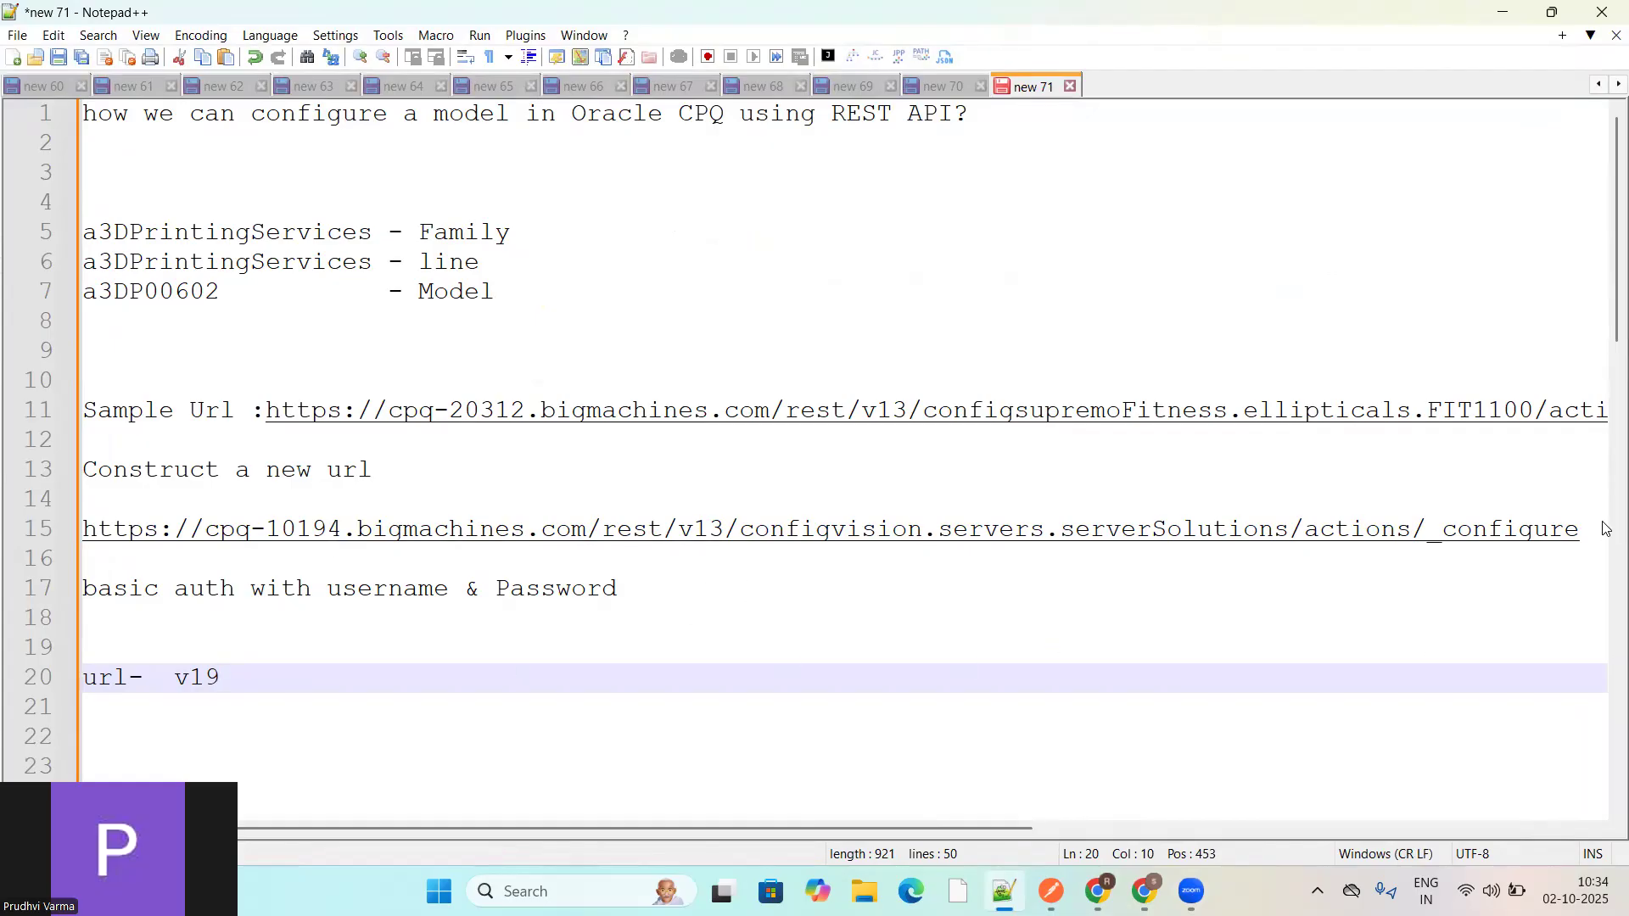
{"action": "left_click_drag", "start_coordinate": [1606, 342], "coordinate": [1606, 585]}
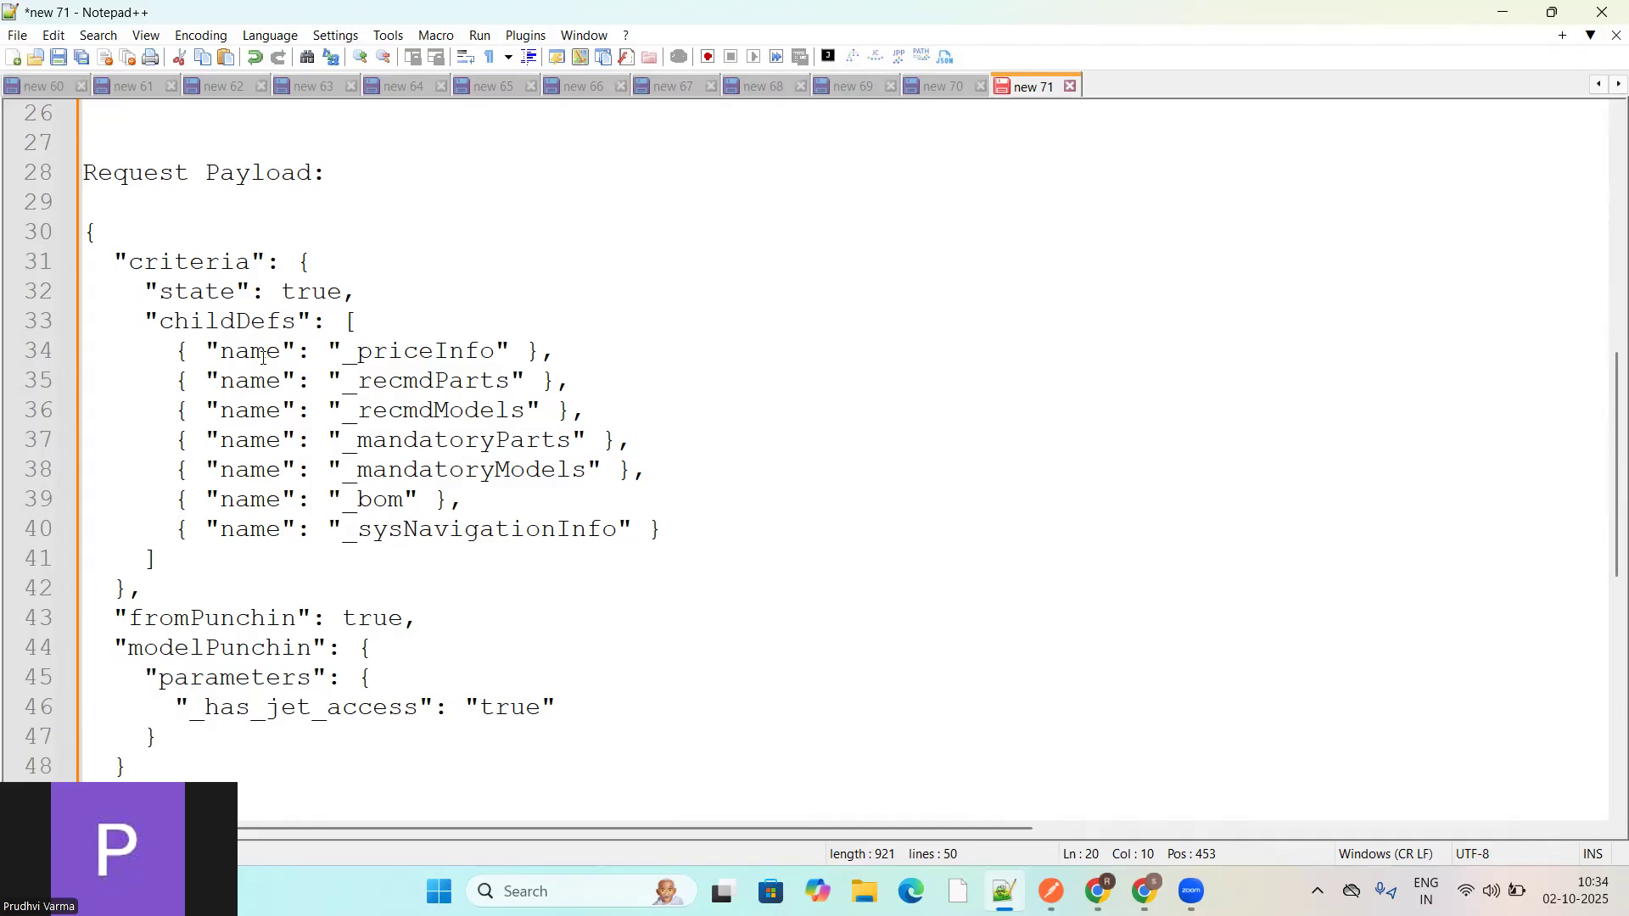
{"action": "double_click", "coordinate": [496, 373]}
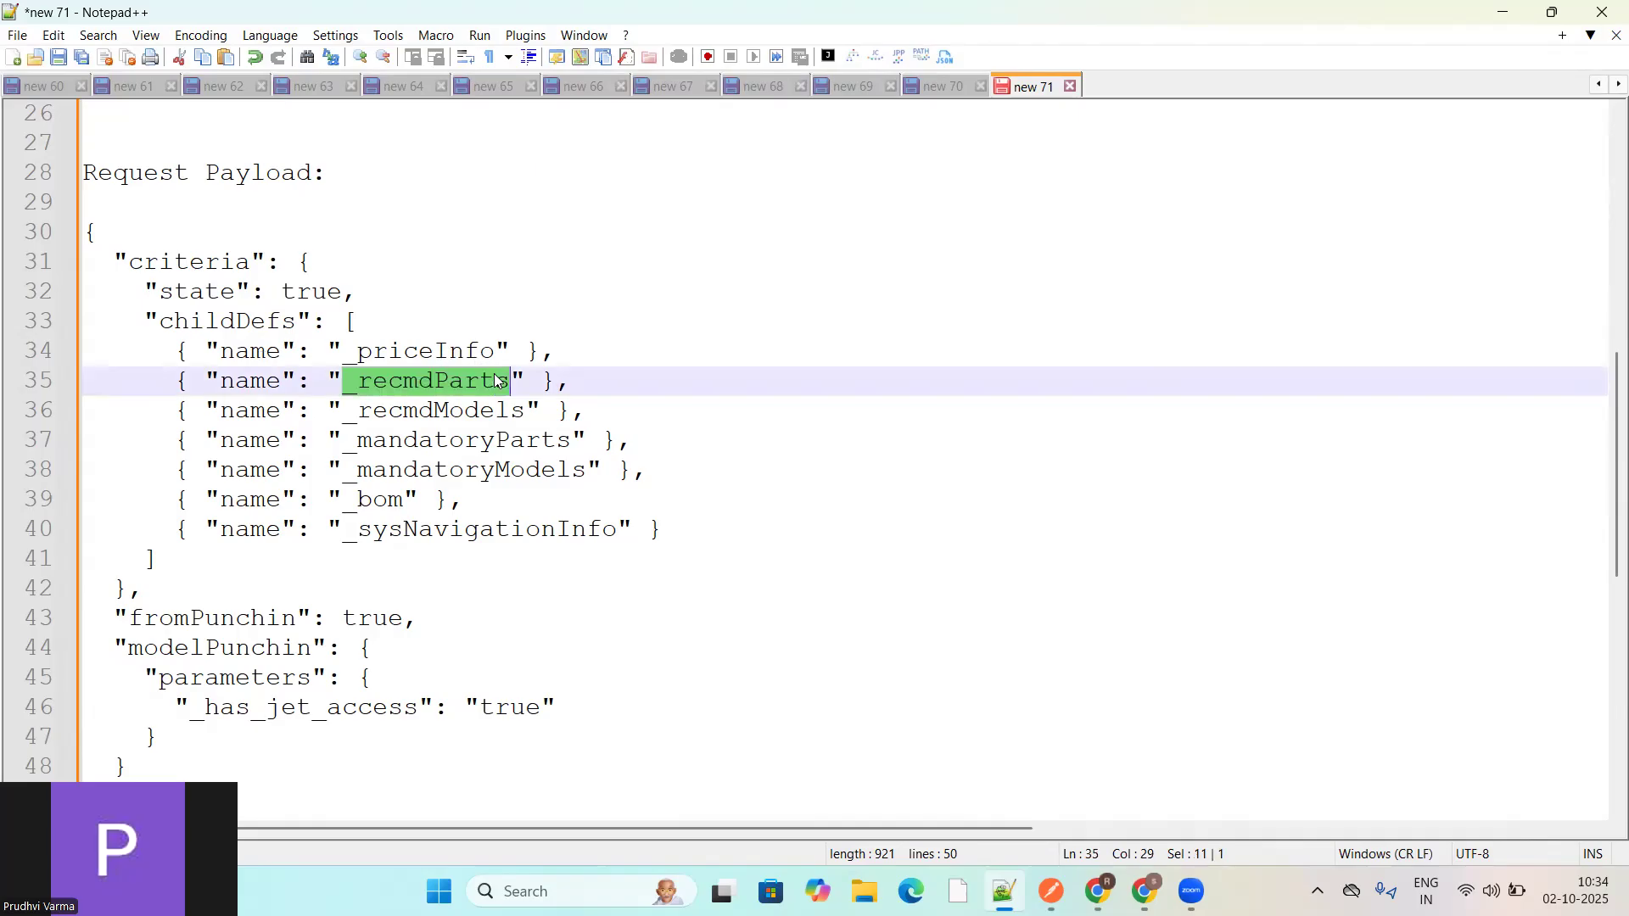
{"action": "double_click", "coordinate": [410, 409]}
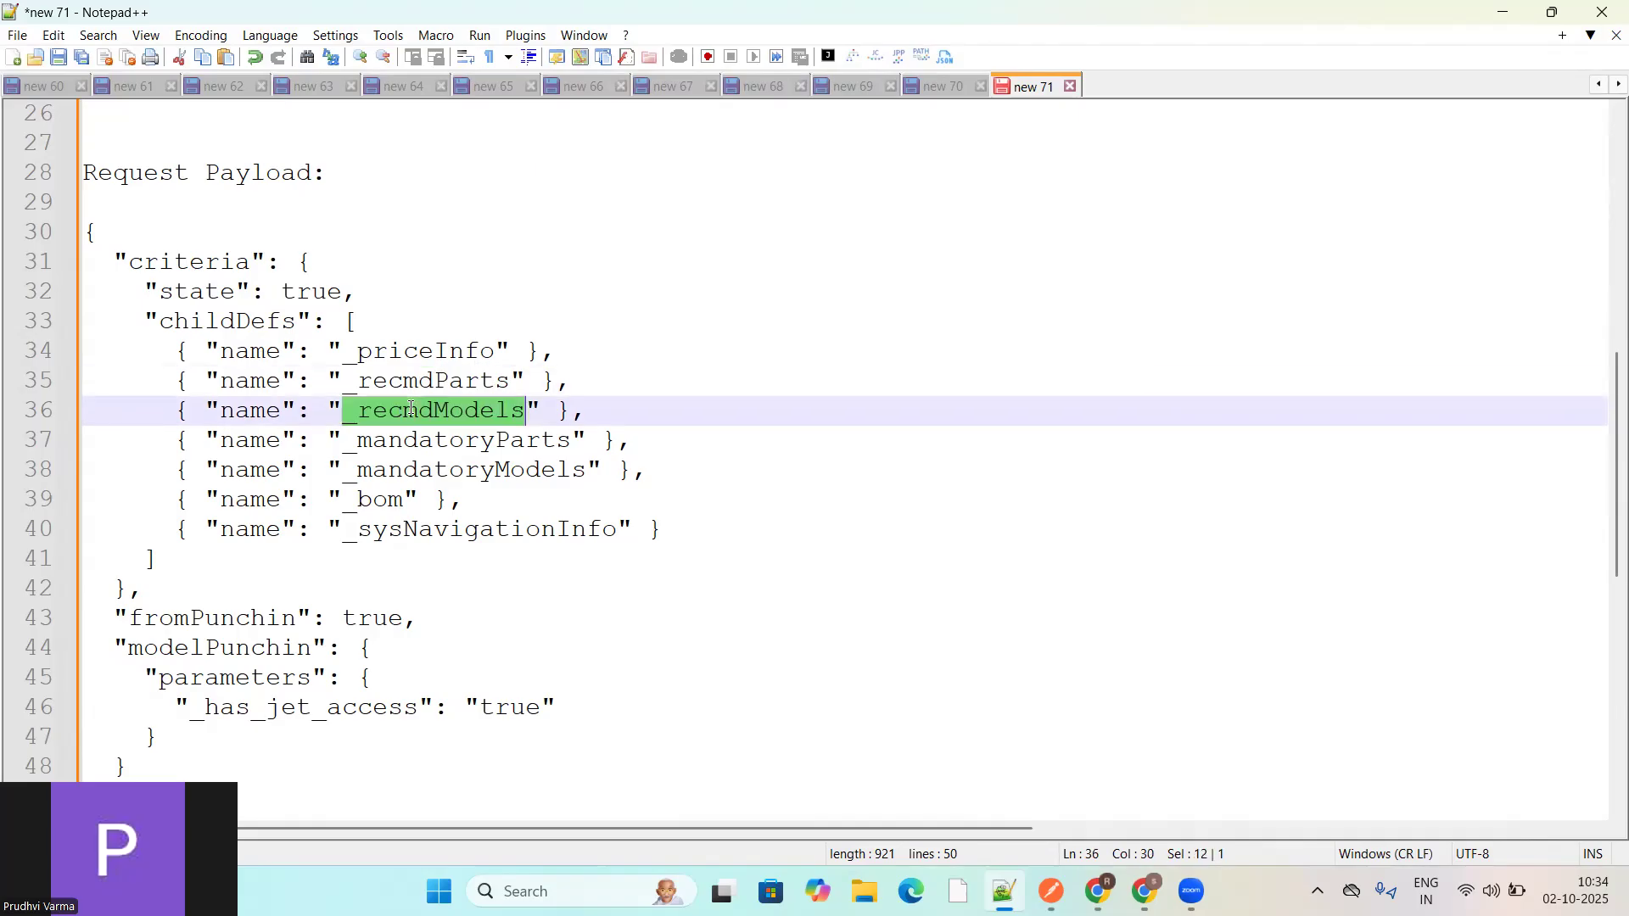
{"action": "double_click", "coordinate": [442, 441]}
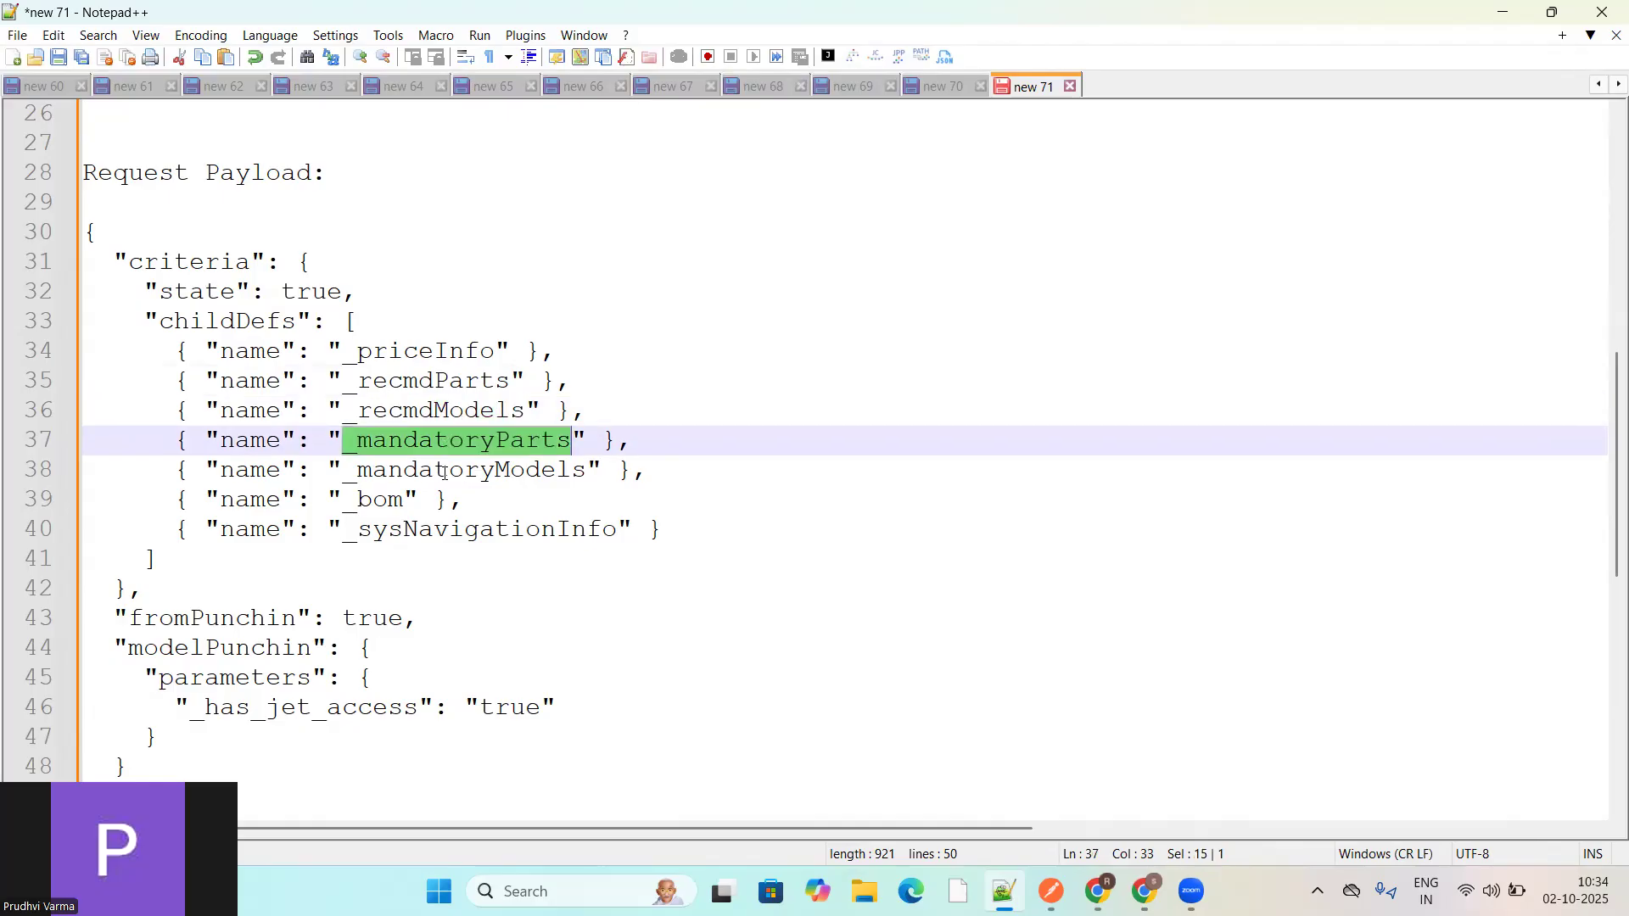
{"action": "double_click", "coordinate": [443, 472]}
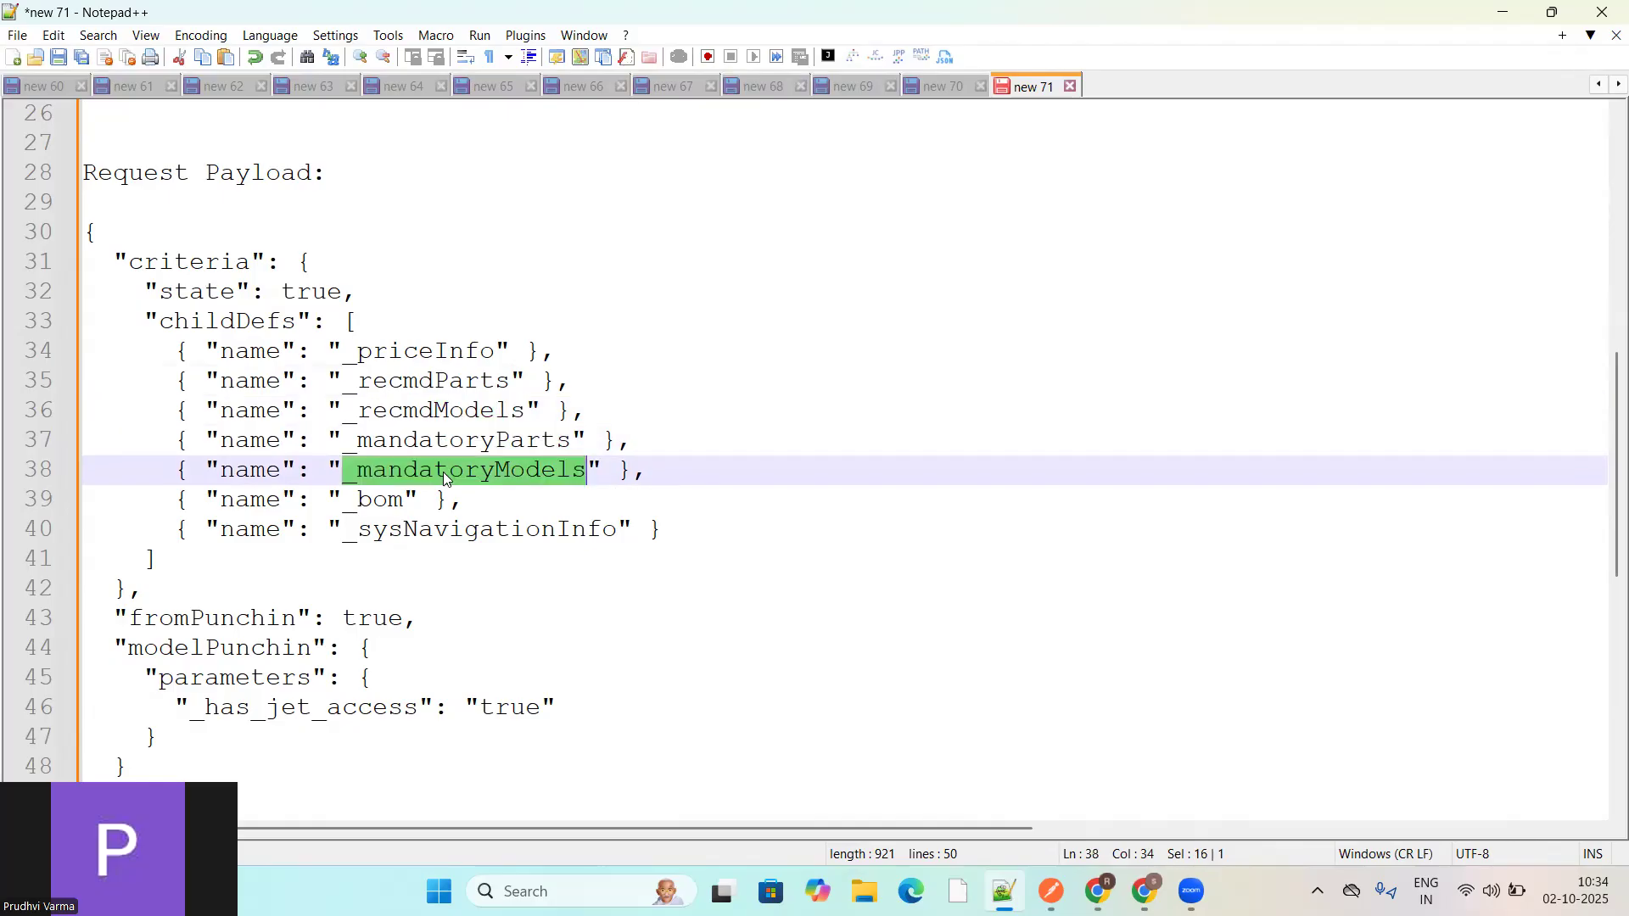
{"action": "double_click", "coordinate": [380, 500]}
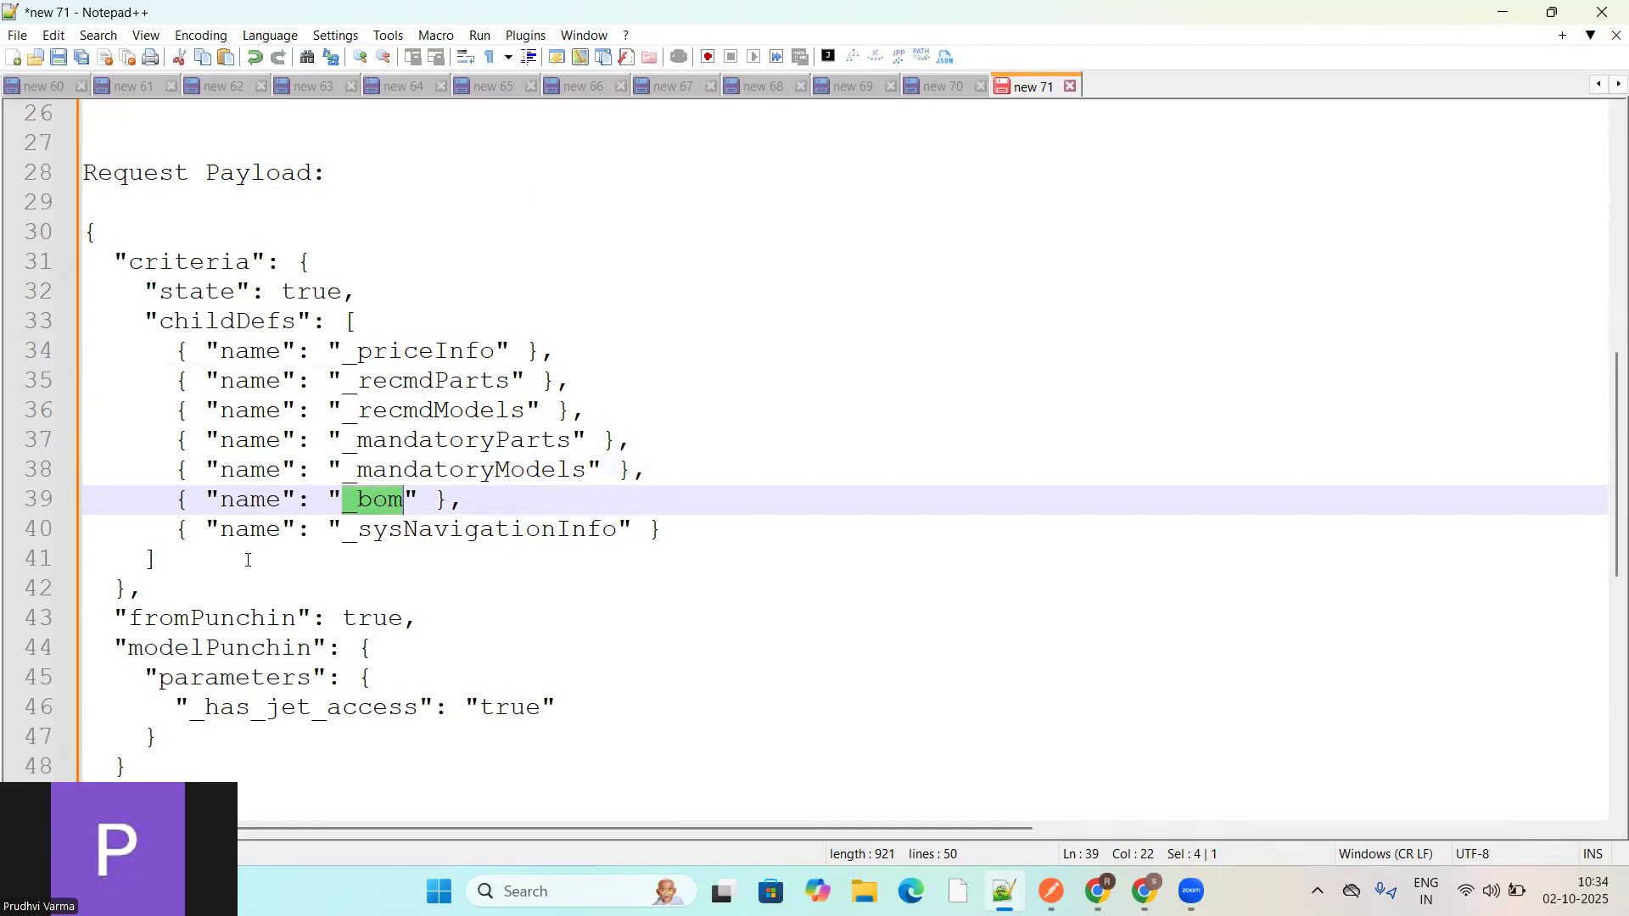
{"action": "left_click", "coordinate": [470, 610]}
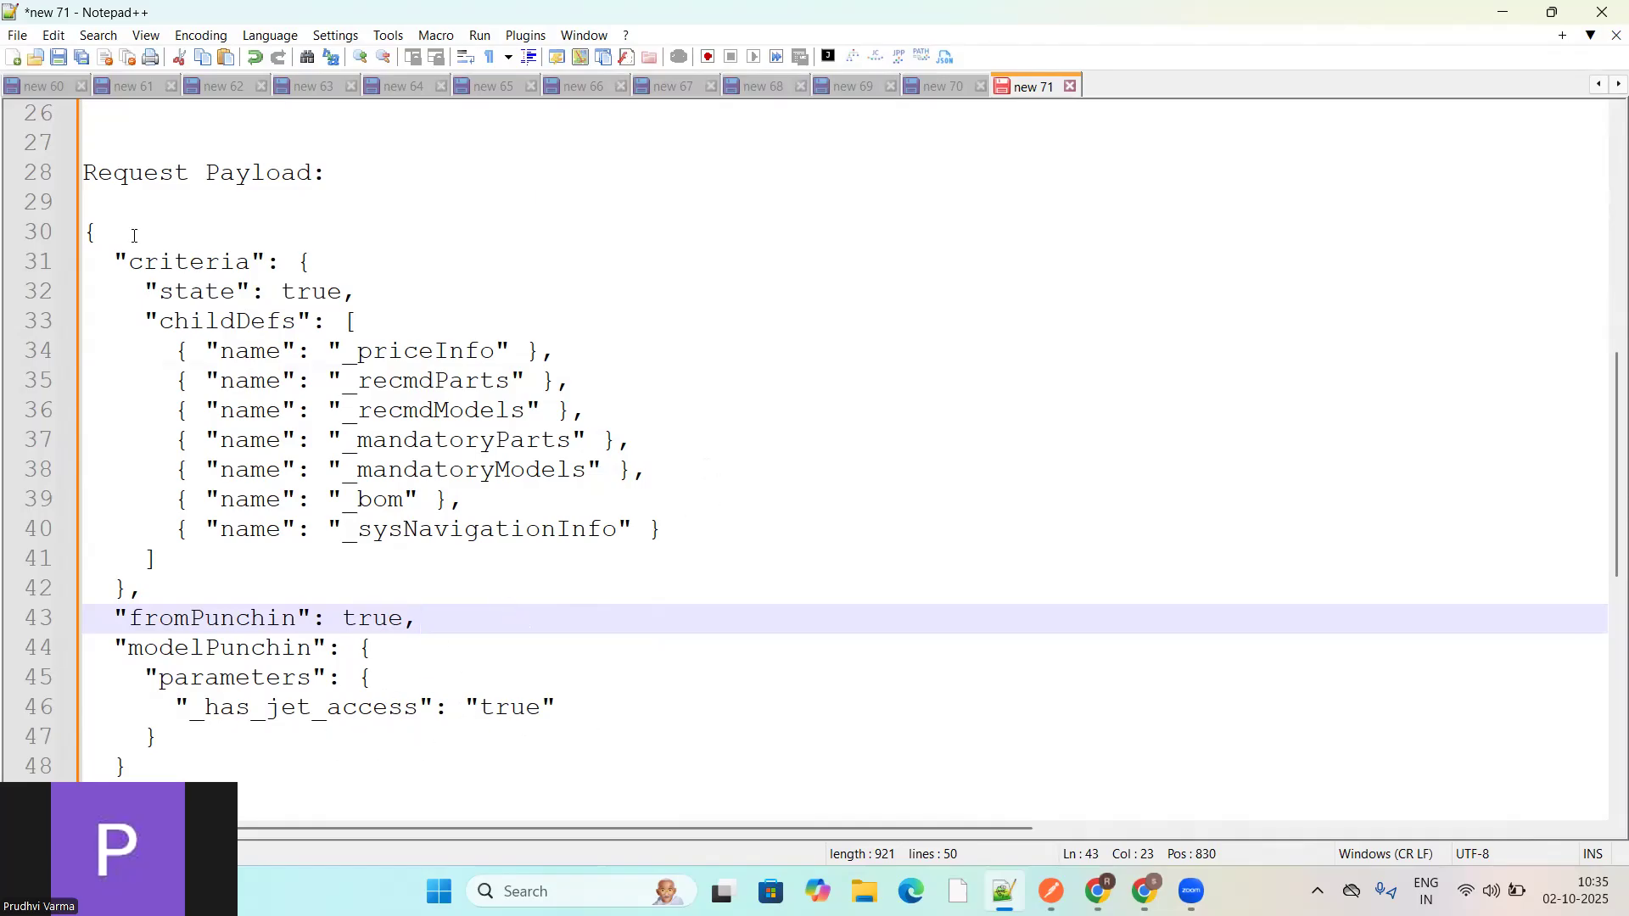
Step: Copy the complete JSON request payload from the notes and replace the raw body of the Postman request with it
{"action": "left_click_drag", "start_coordinate": [85, 231], "coordinate": [97, 796]}
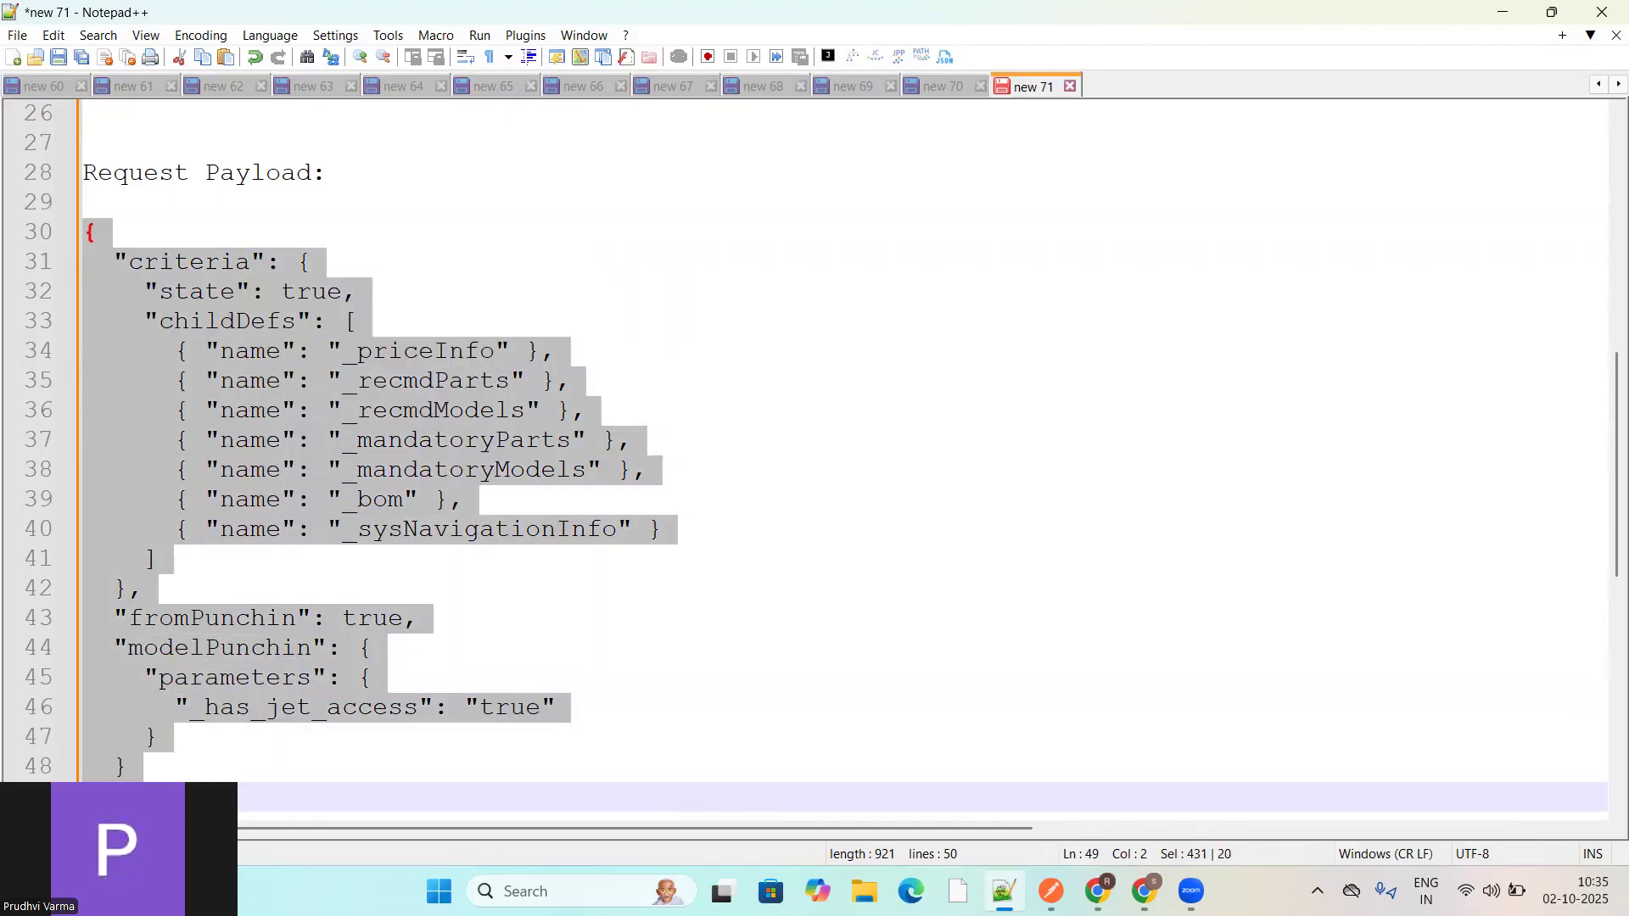
{"action": "left_click", "coordinate": [1505, 9]}
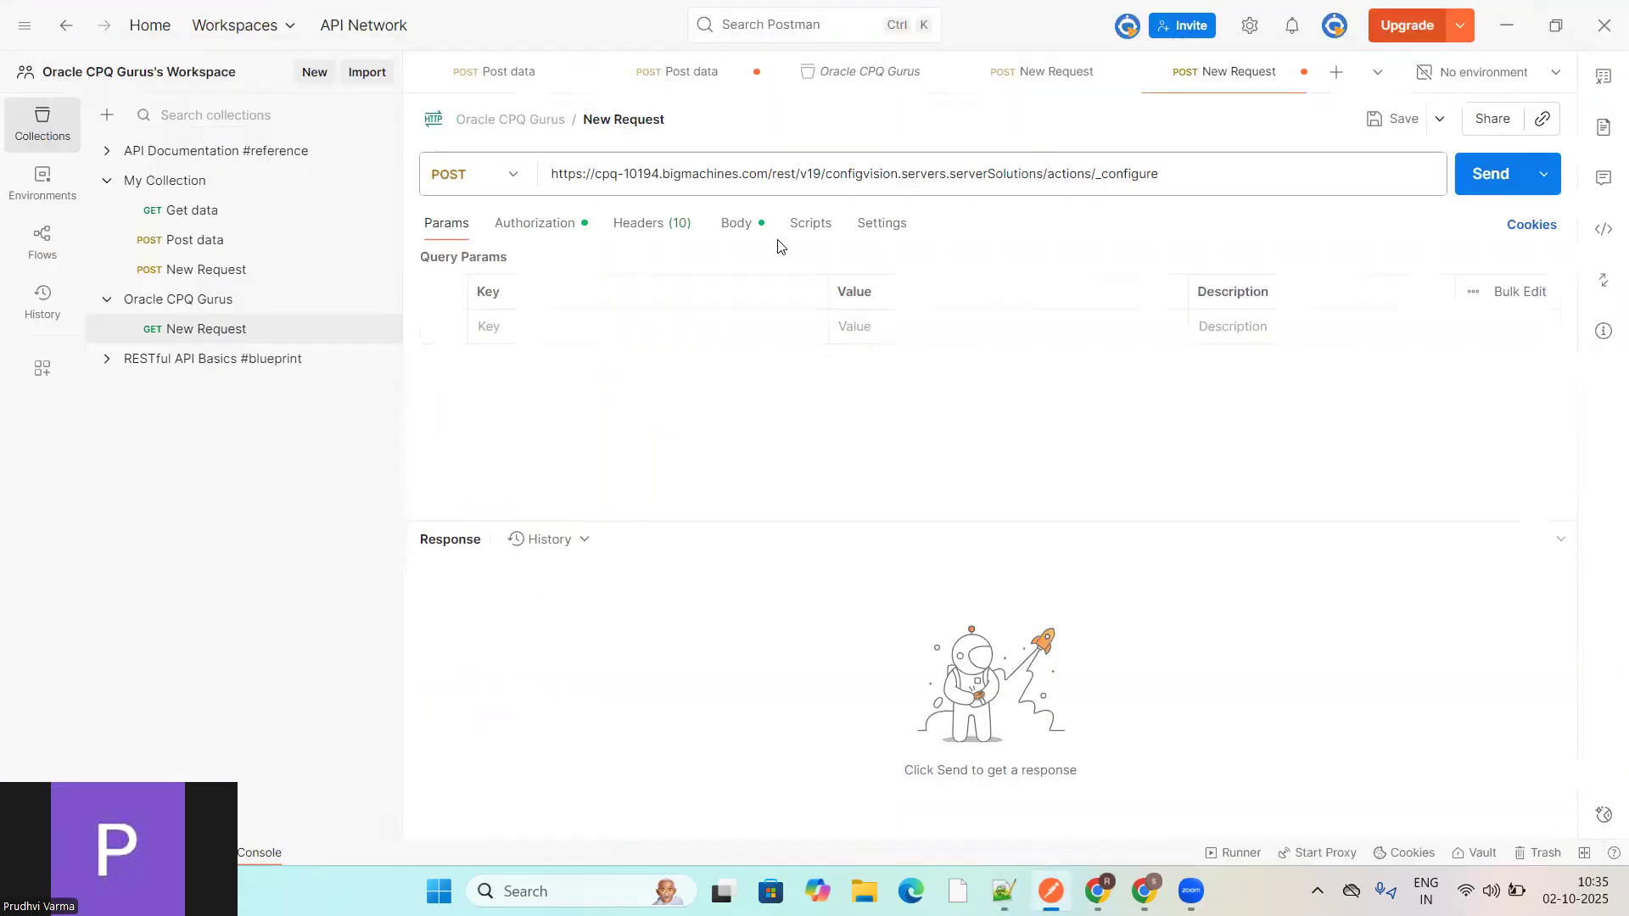
{"action": "left_click", "coordinate": [751, 226]}
{"action": "left_click", "coordinate": [773, 380]}
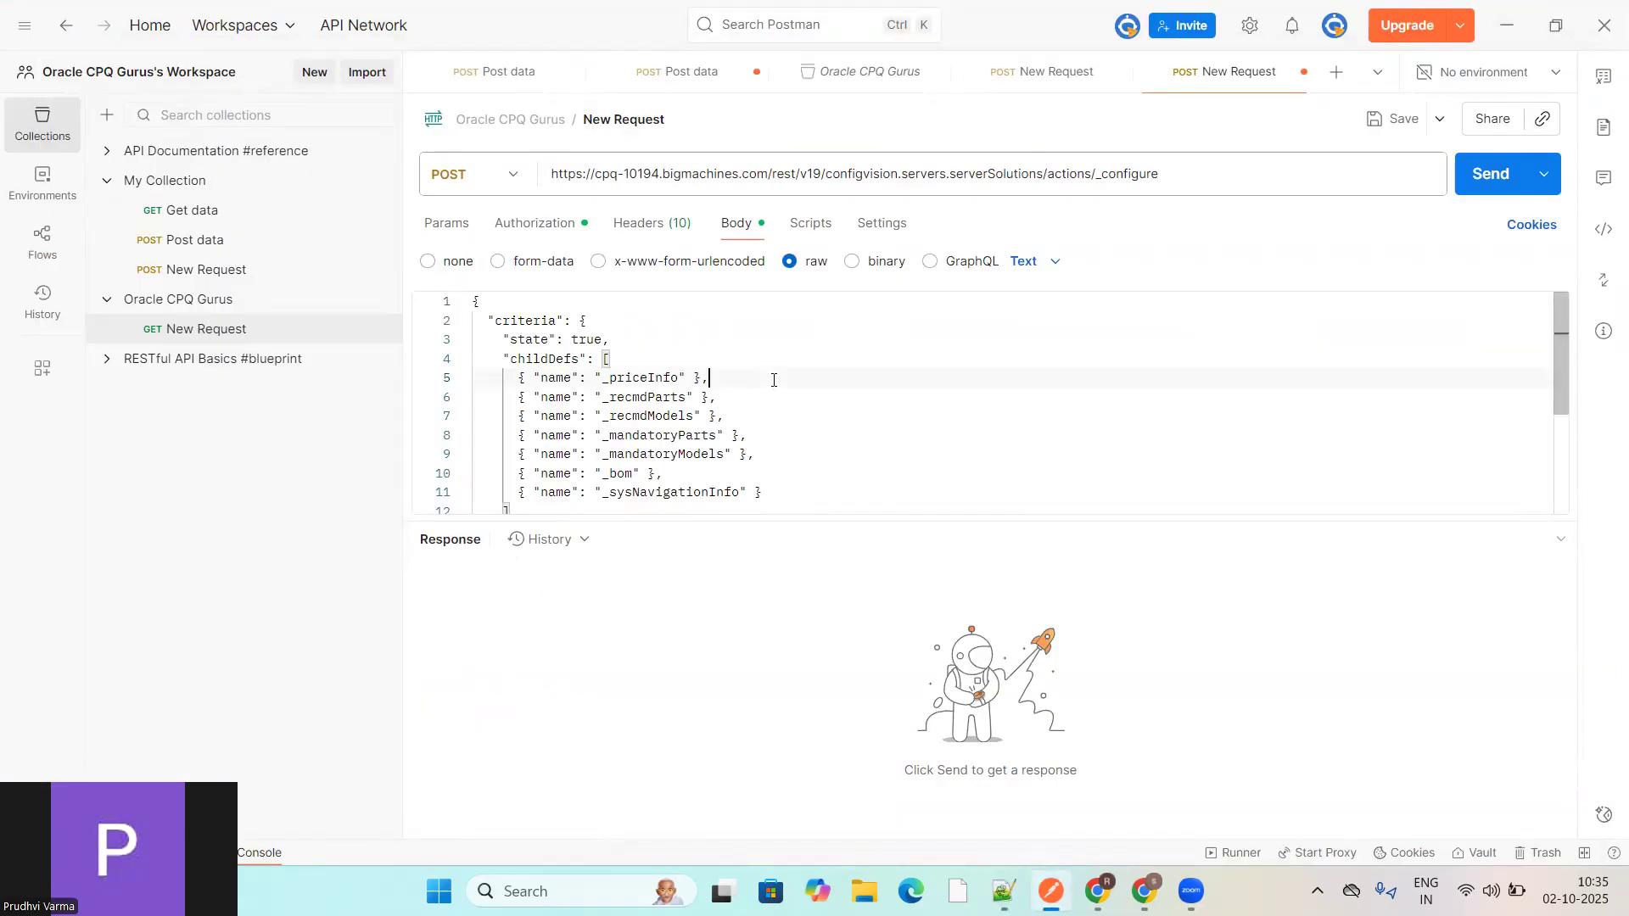
{"action": "key", "text": "ctrl+a"}
{"action": "key", "text": "BackSpace"}
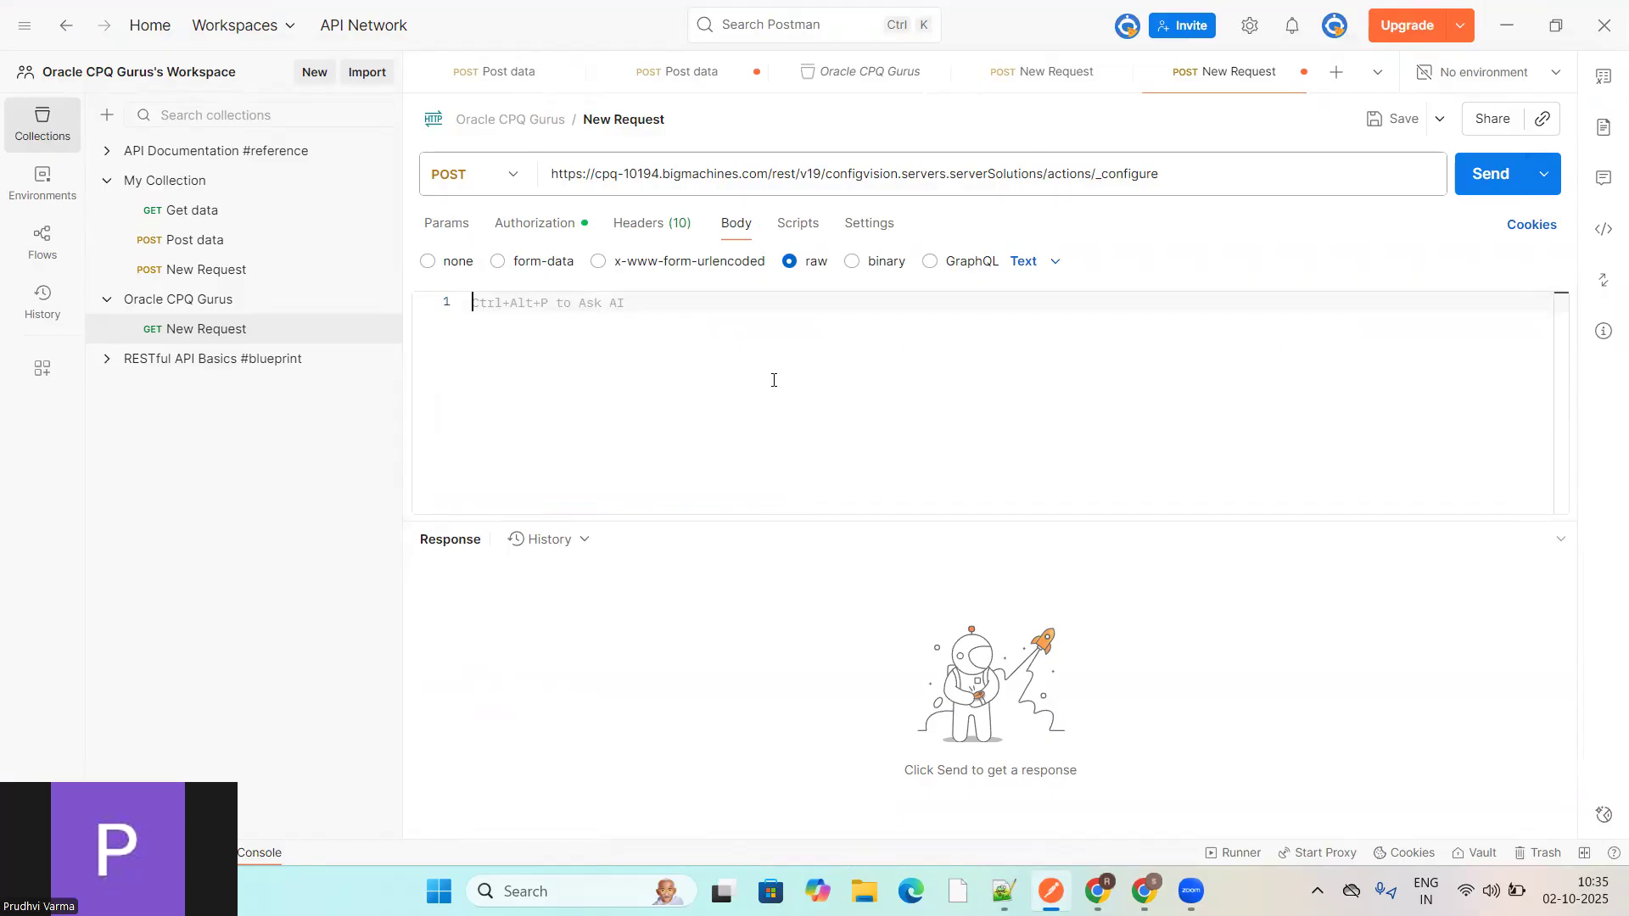
{"action": "key", "text": "ctrl+v"}
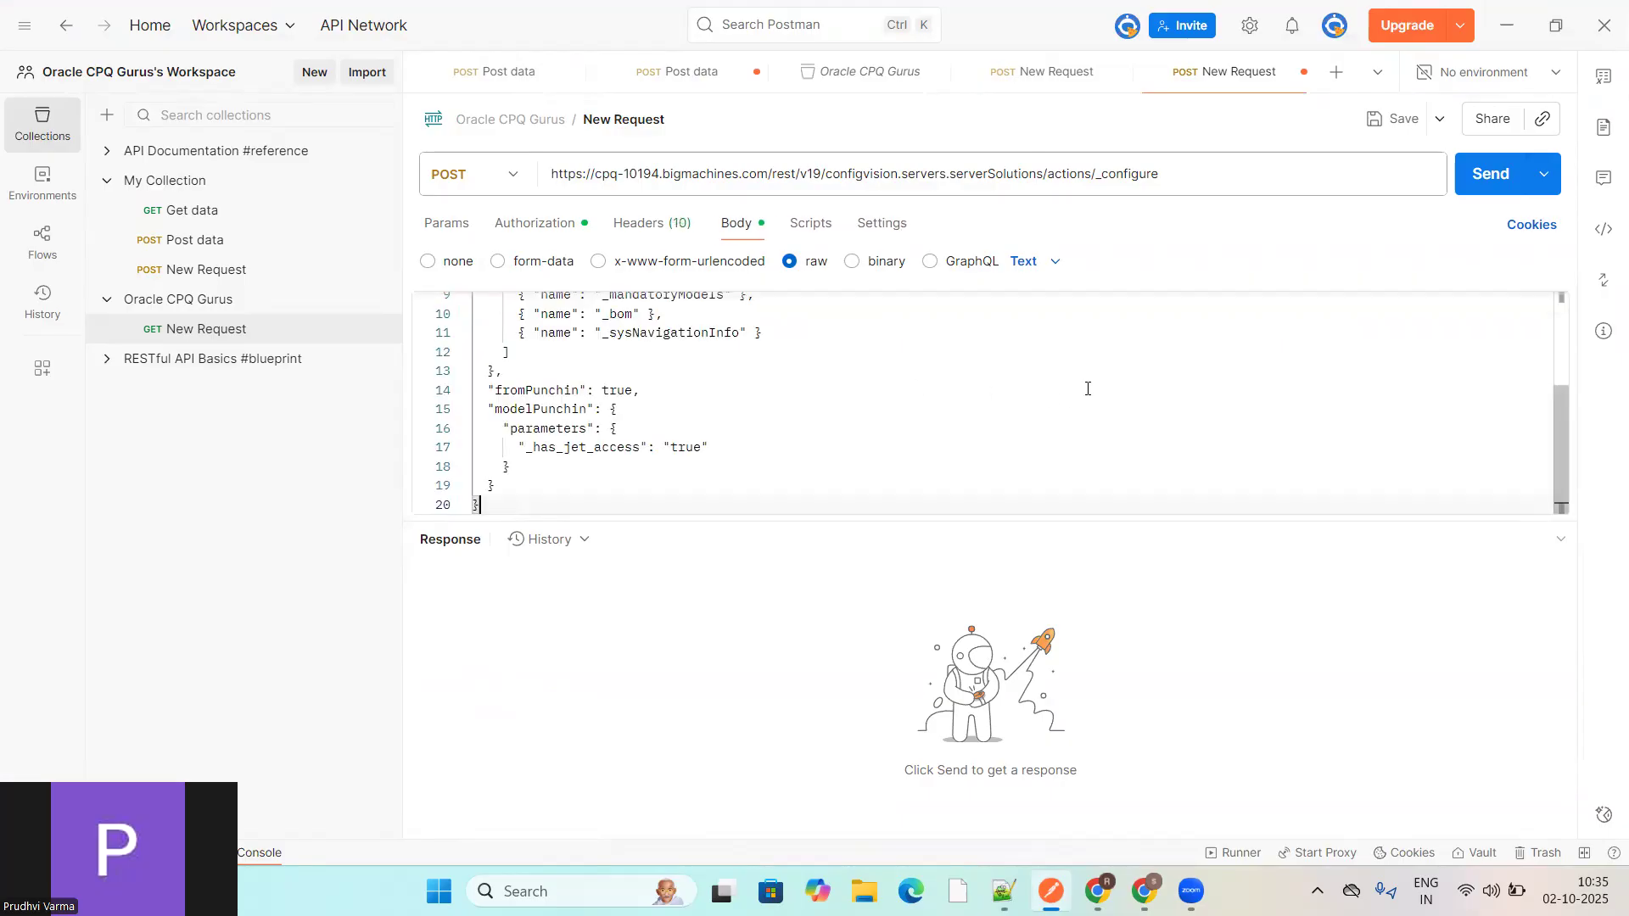
Step: Set the request body's format to raw JSON
{"action": "left_click", "coordinate": [439, 262]}
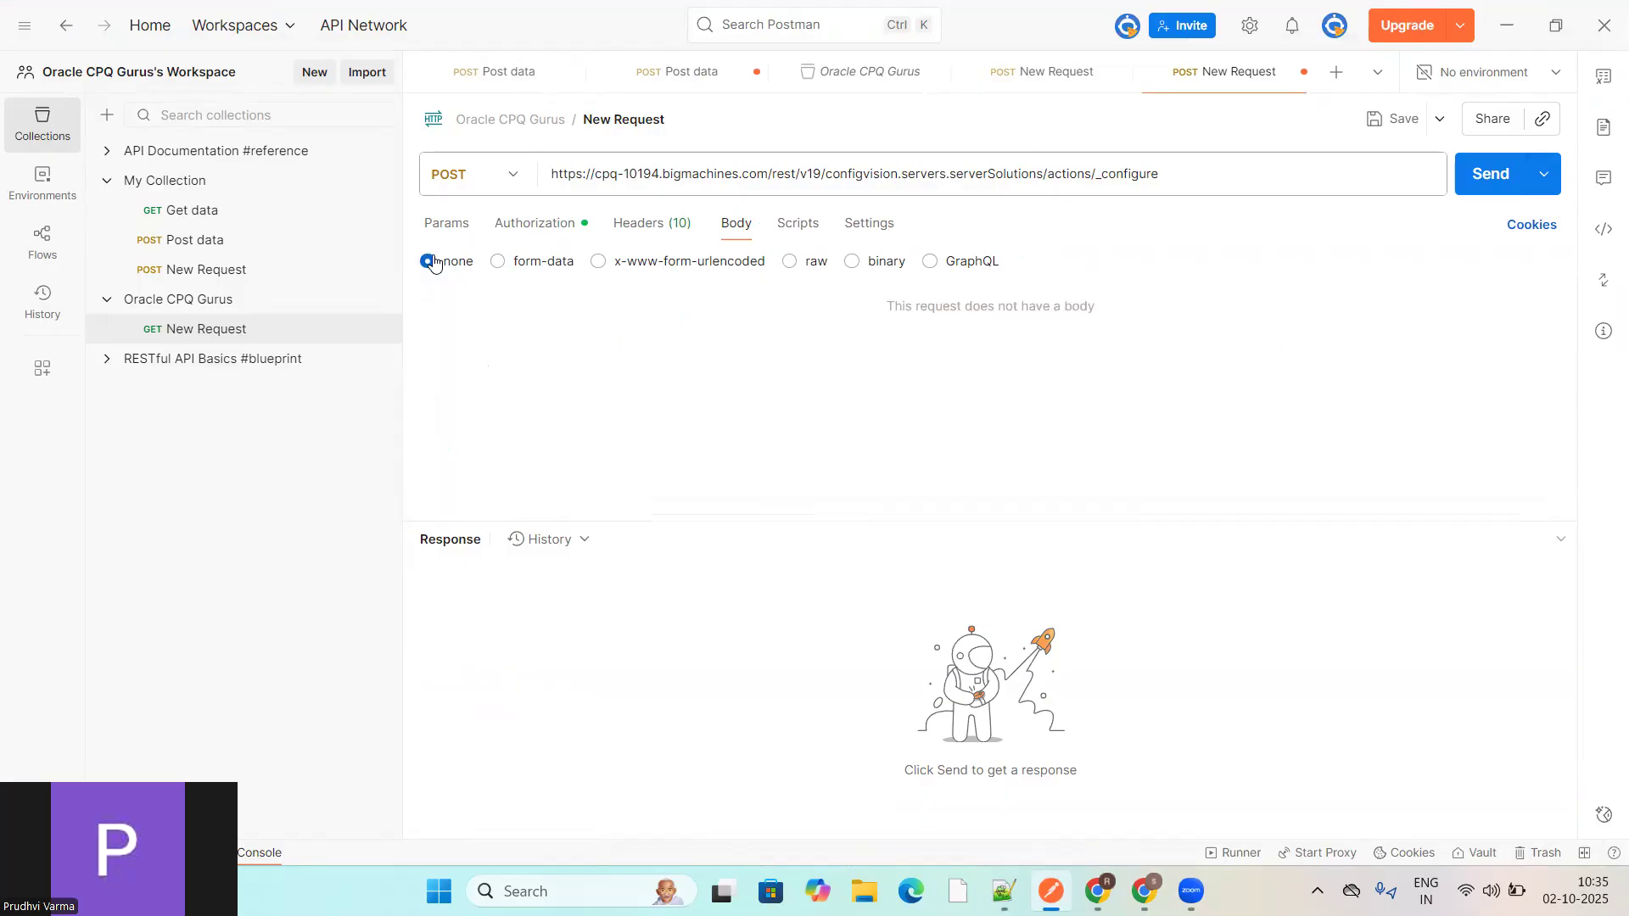
{"action": "left_click", "coordinate": [799, 262]}
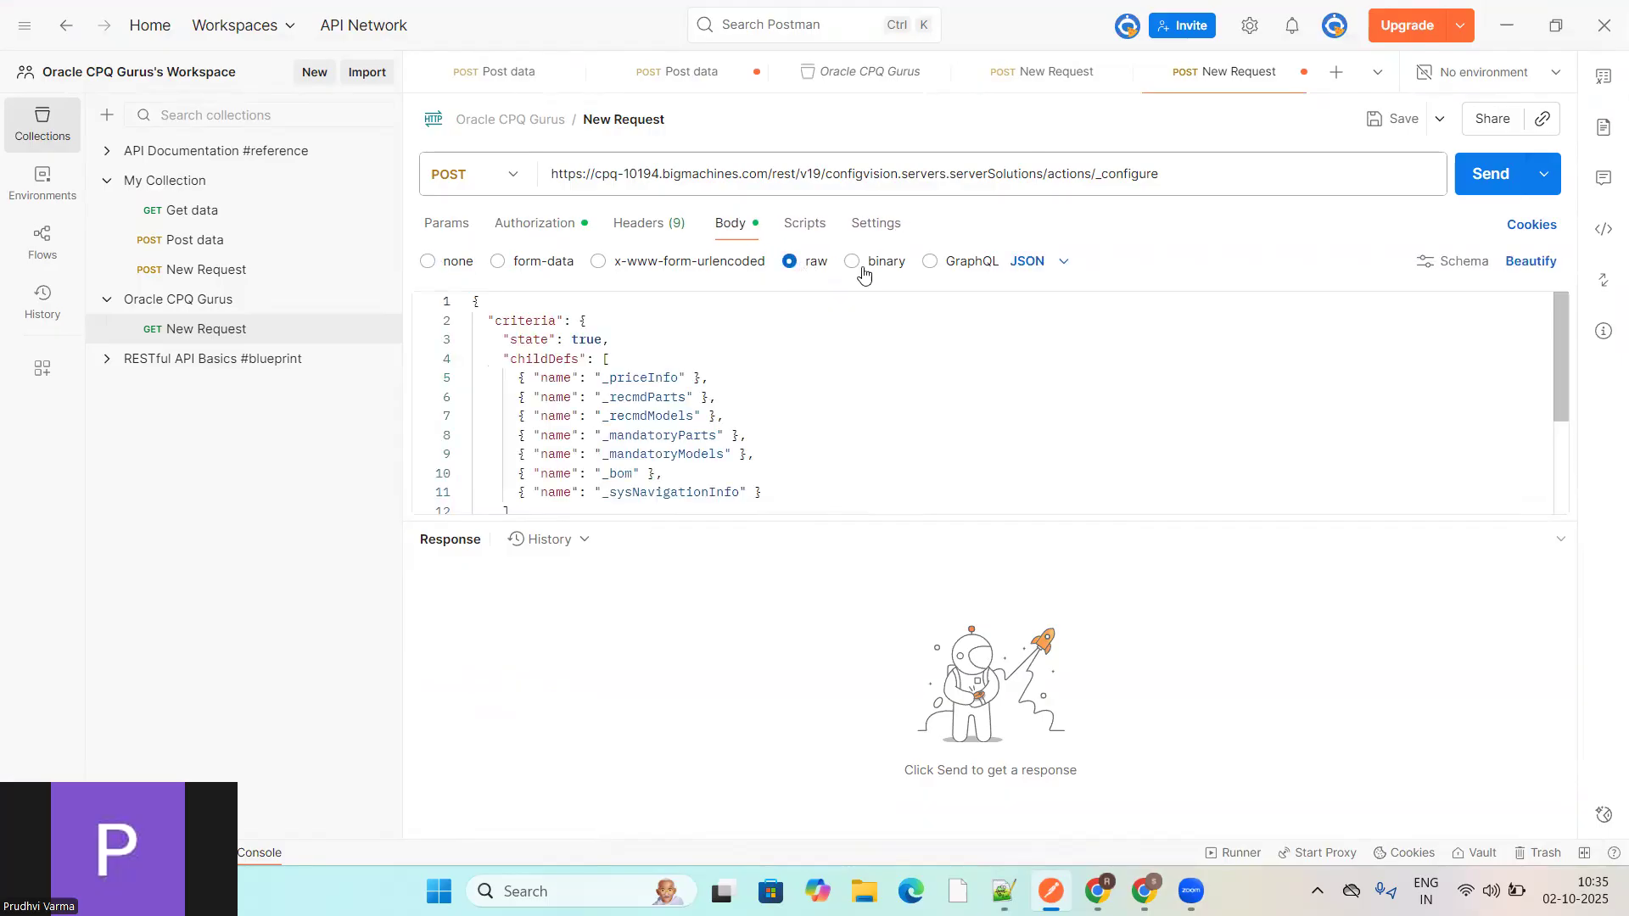
{"action": "left_click", "coordinate": [1050, 269]}
{"action": "left_click", "coordinate": [1046, 368]}
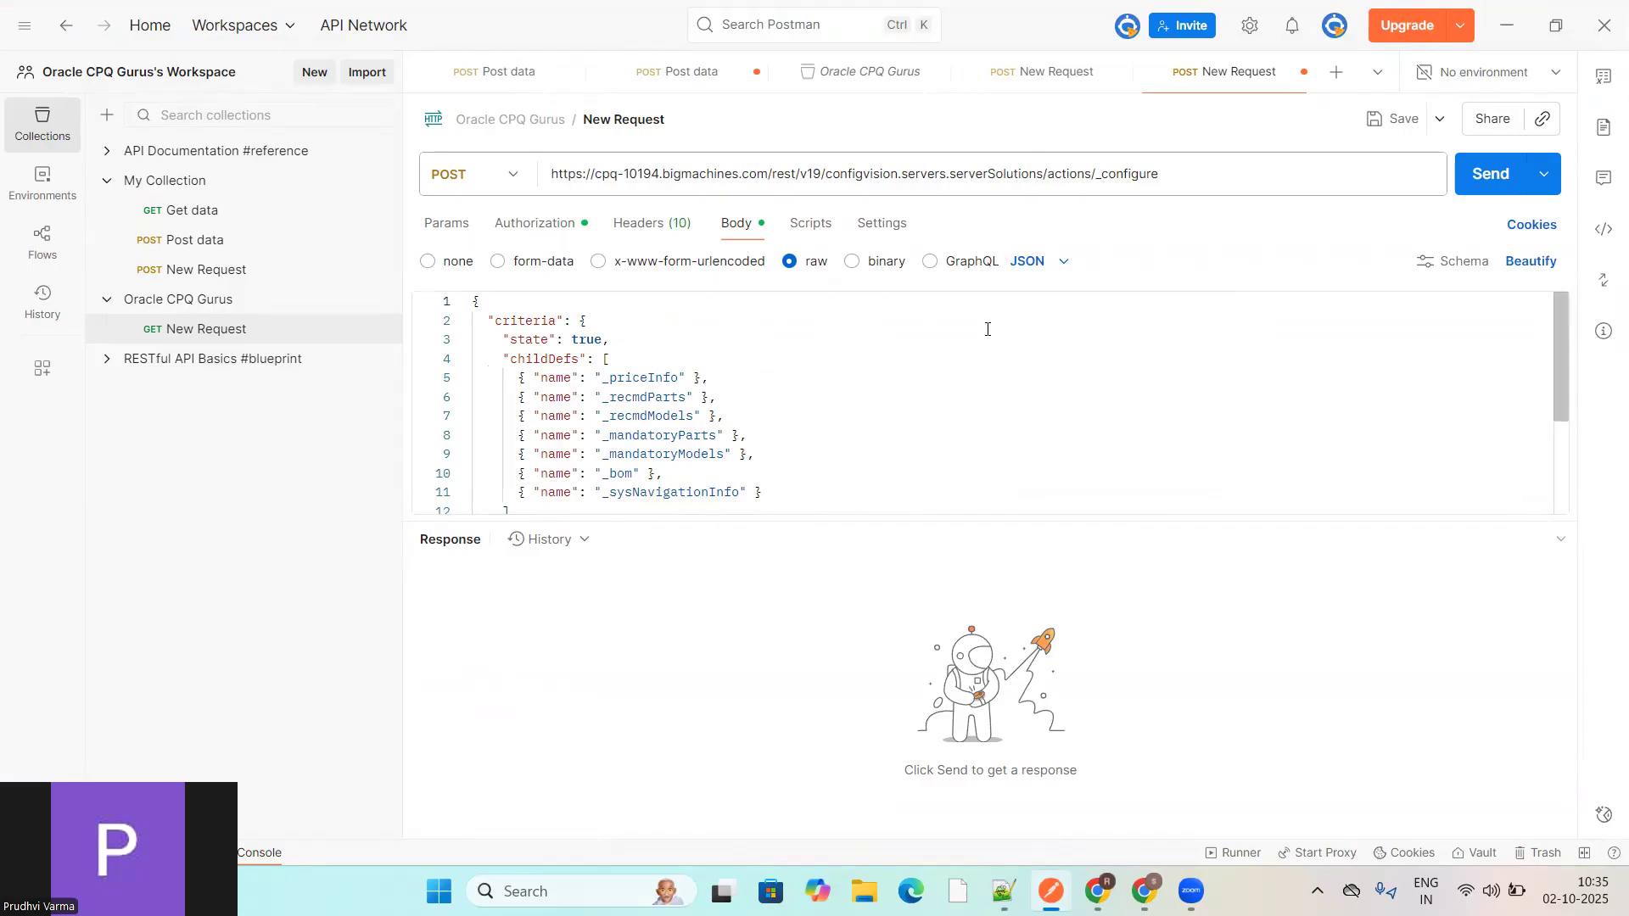
Step: Replace the whole JSON body with the copied request payload again
{"action": "left_click", "coordinate": [800, 402]}
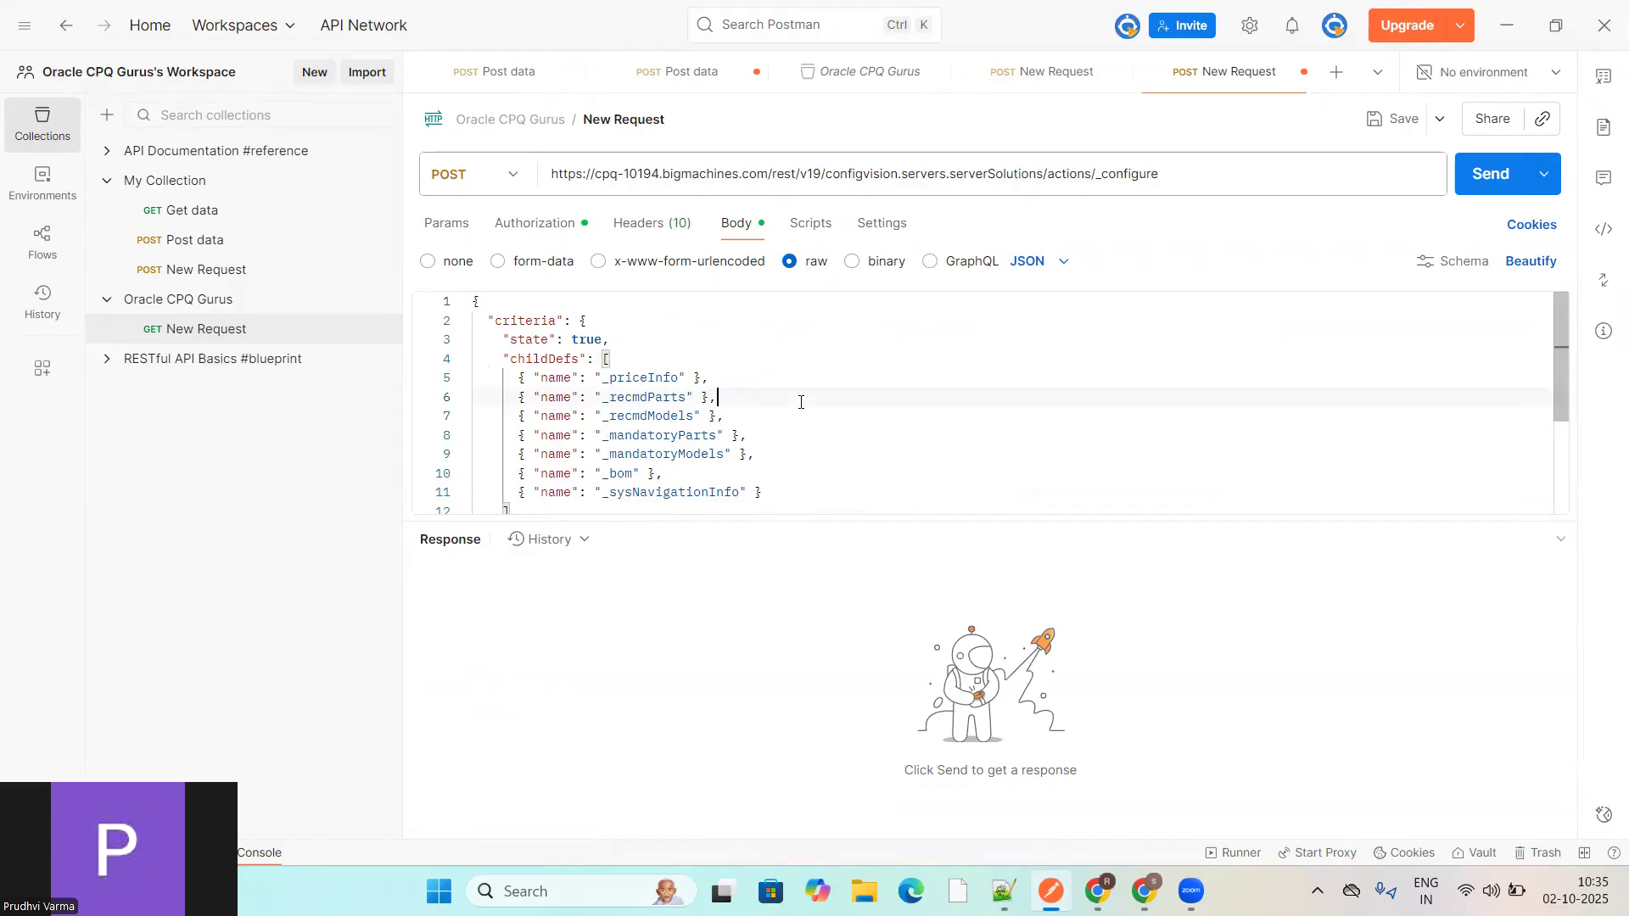
{"action": "key", "text": "ctrl+a"}
{"action": "key", "text": "Delete"}
{"action": "key", "text": "ctrl+v"}
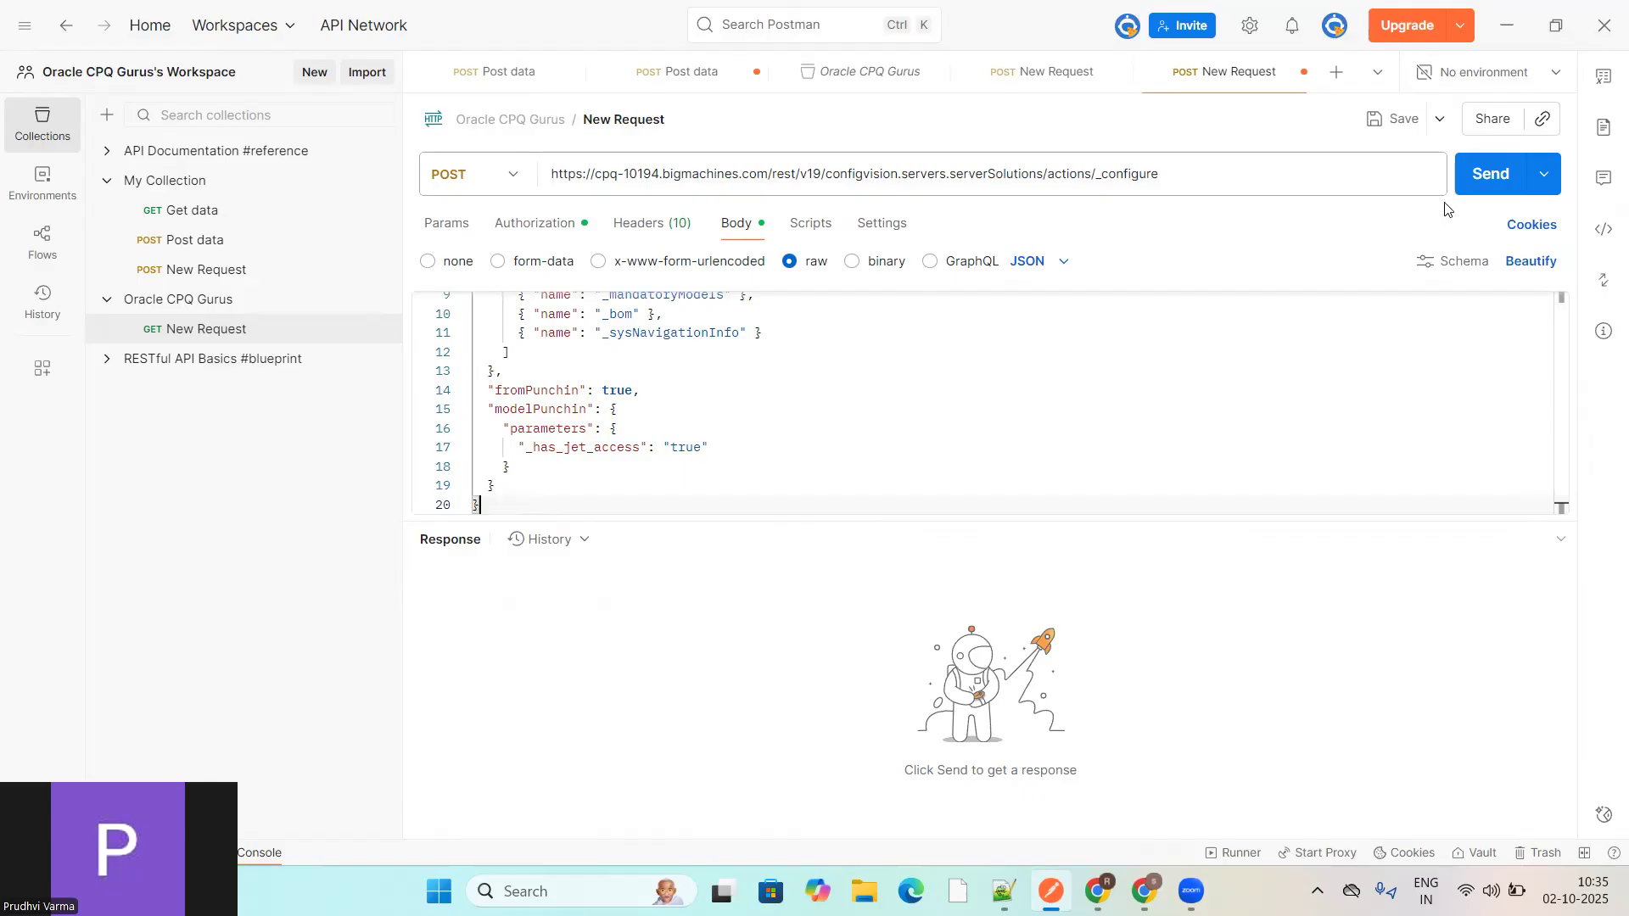
Step: Send the POST _configure request and skim the returned JSON response
{"action": "left_click", "coordinate": [1481, 180]}
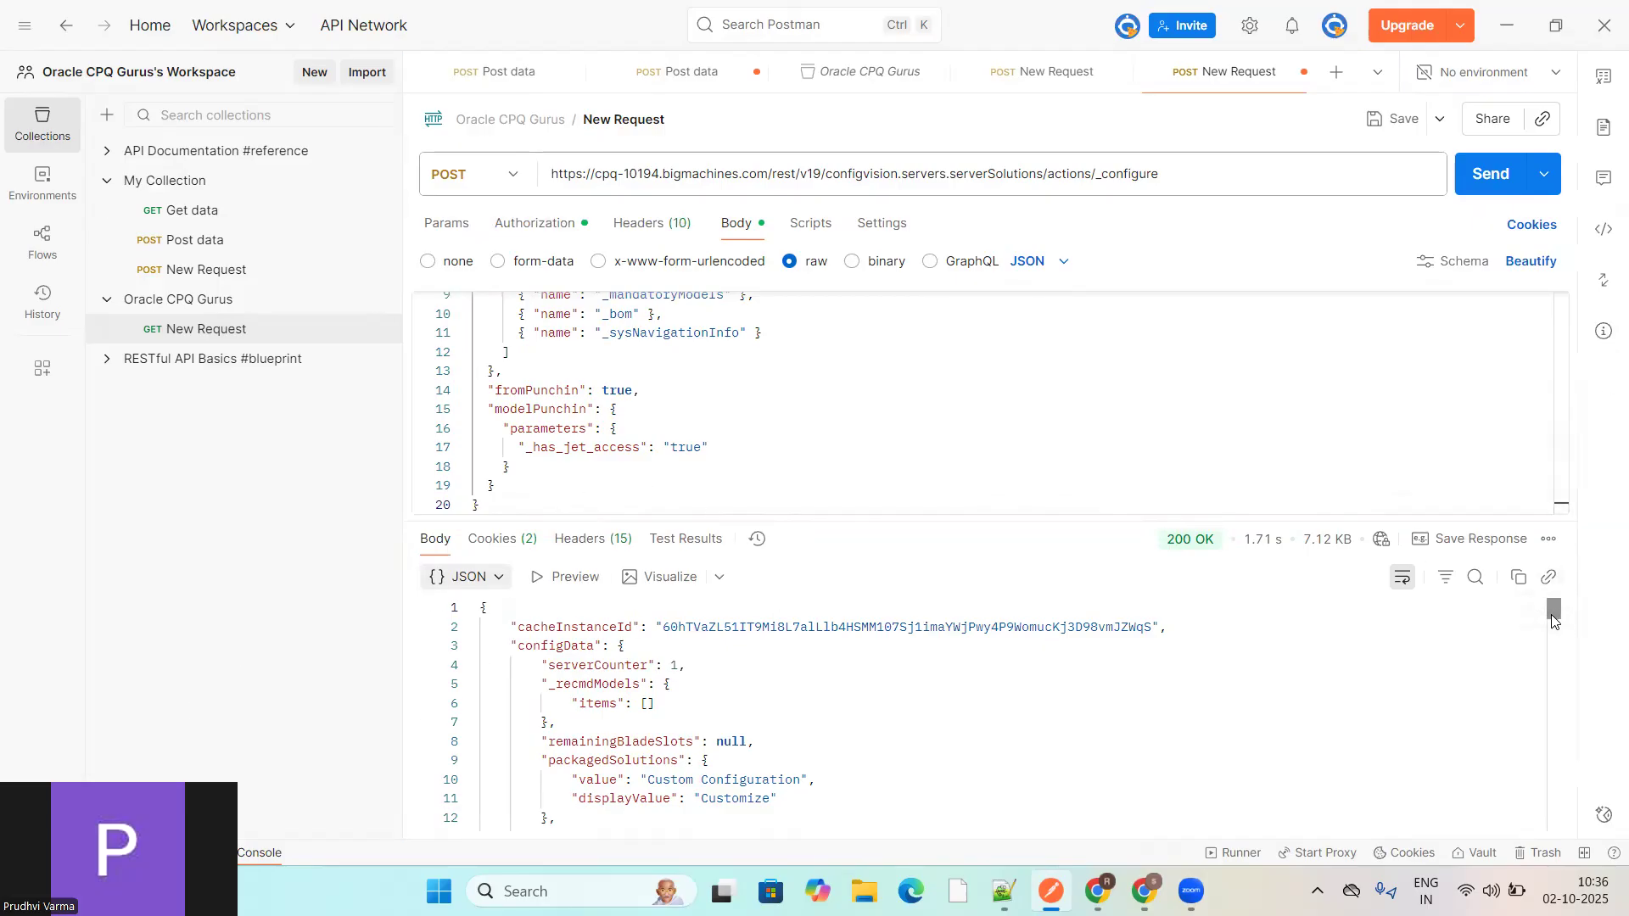
{"action": "left_click", "coordinate": [1554, 640]}
{"action": "left_click_drag", "start_coordinate": [1555, 642], "coordinate": [1554, 615]}
Step: Copy the entire response into a new Notepad++ document and set its language to JSON
{"action": "key", "text": "ctrl+a"}
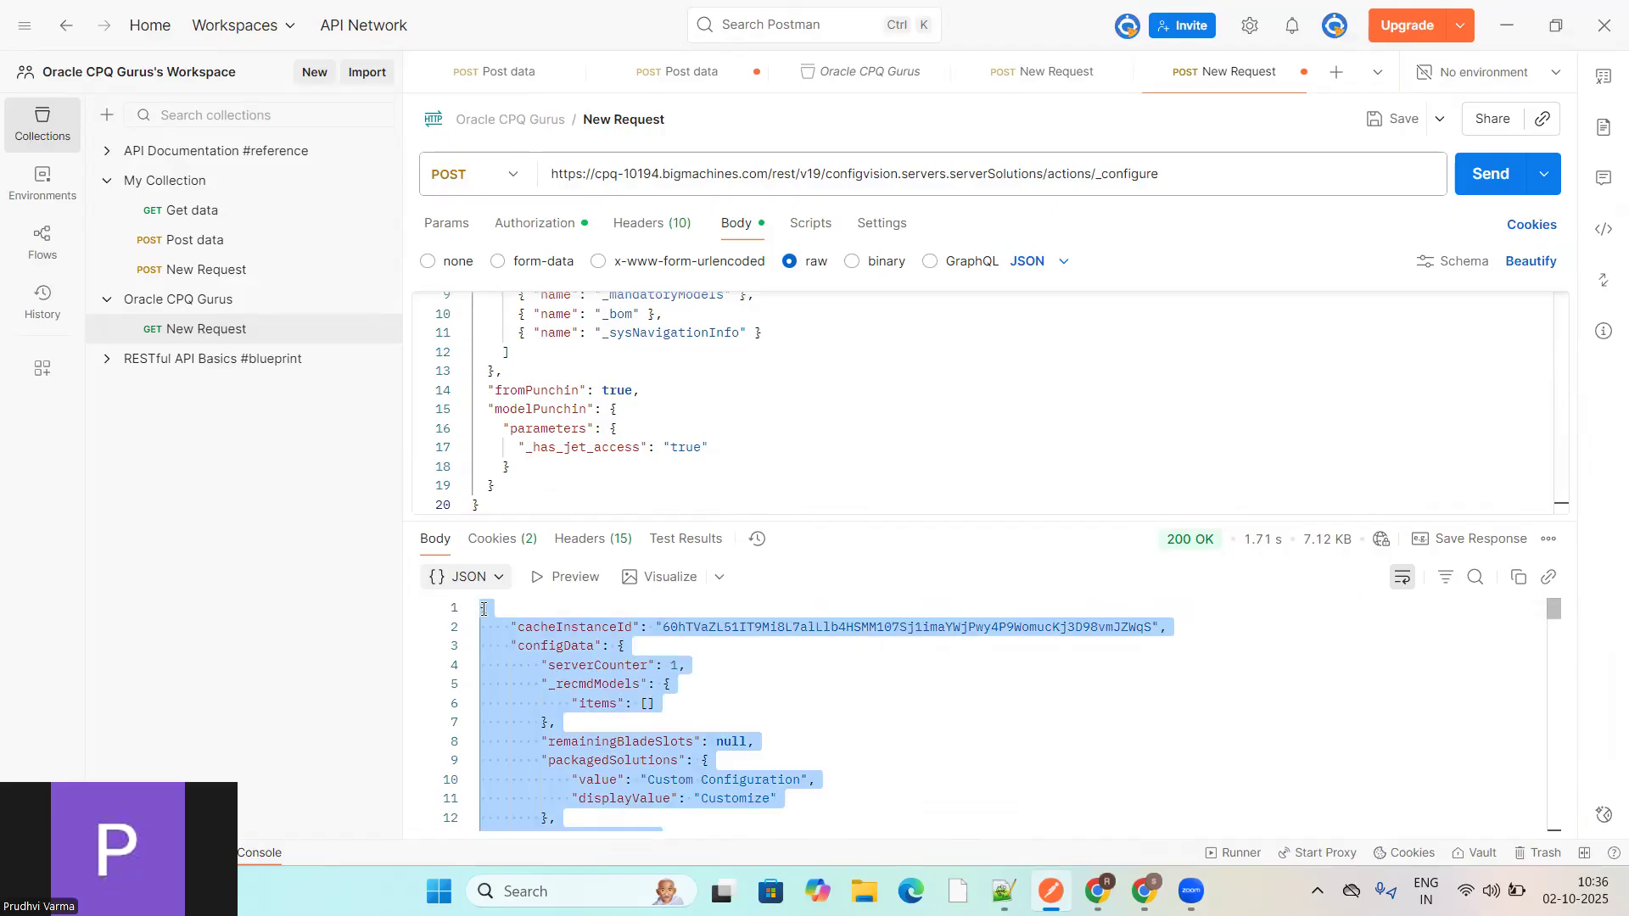
{"action": "left_click", "coordinate": [1013, 888]}
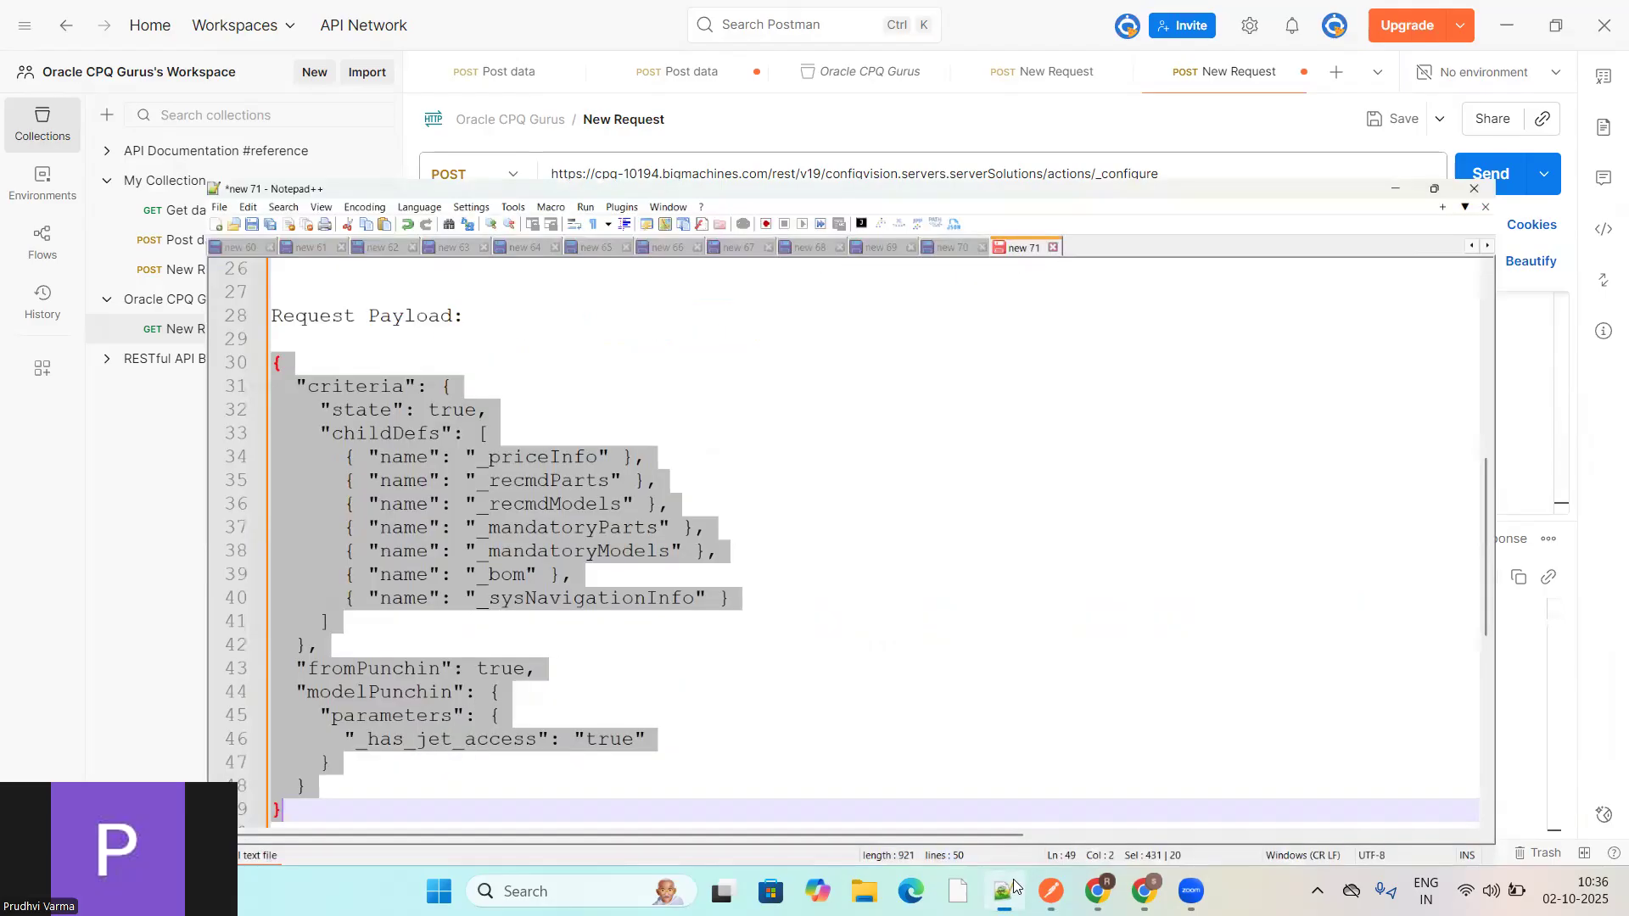
{"action": "left_click", "coordinate": [895, 226]}
{"action": "key", "text": "ctrl+n"}
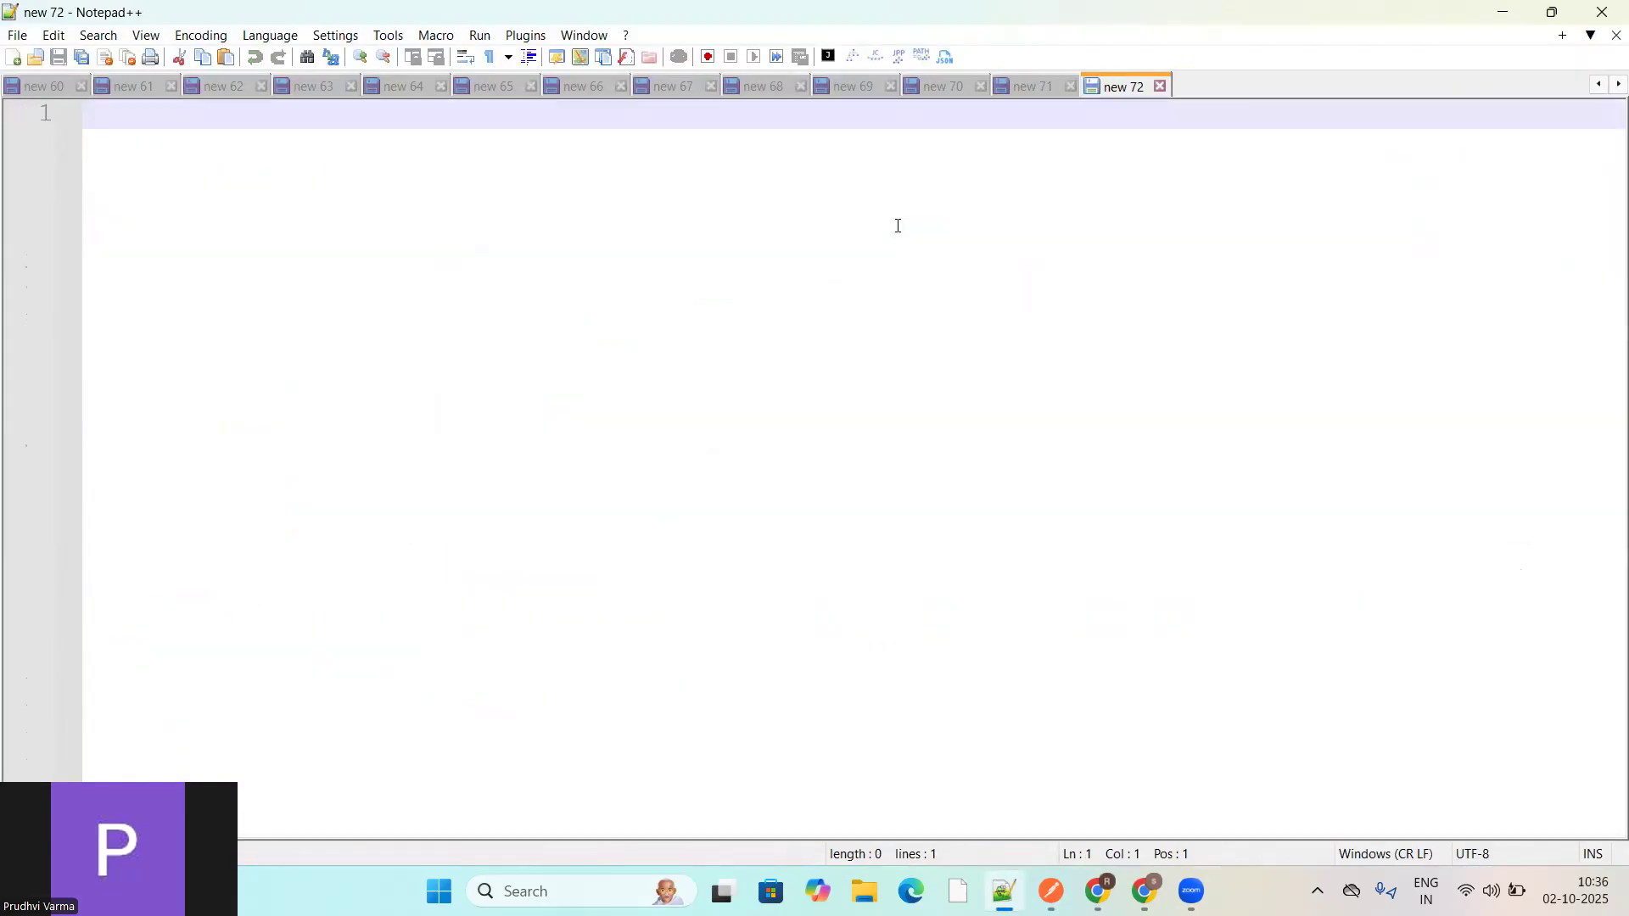
{"action": "key", "text": "ctrl+v"}
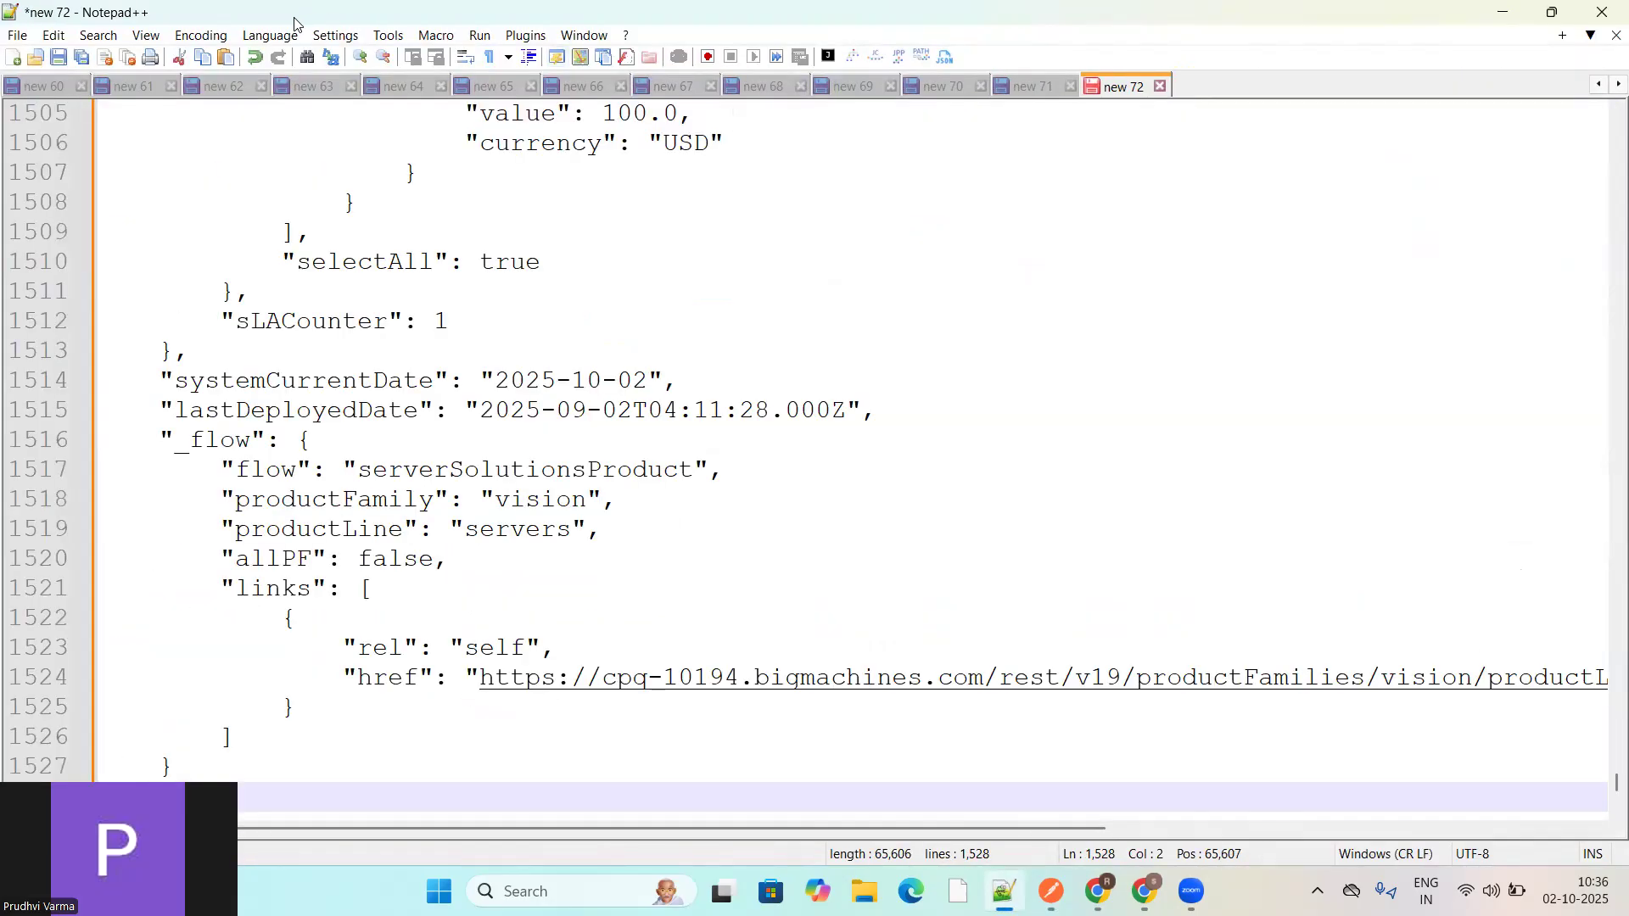
{"action": "left_click", "coordinate": [273, 35]}
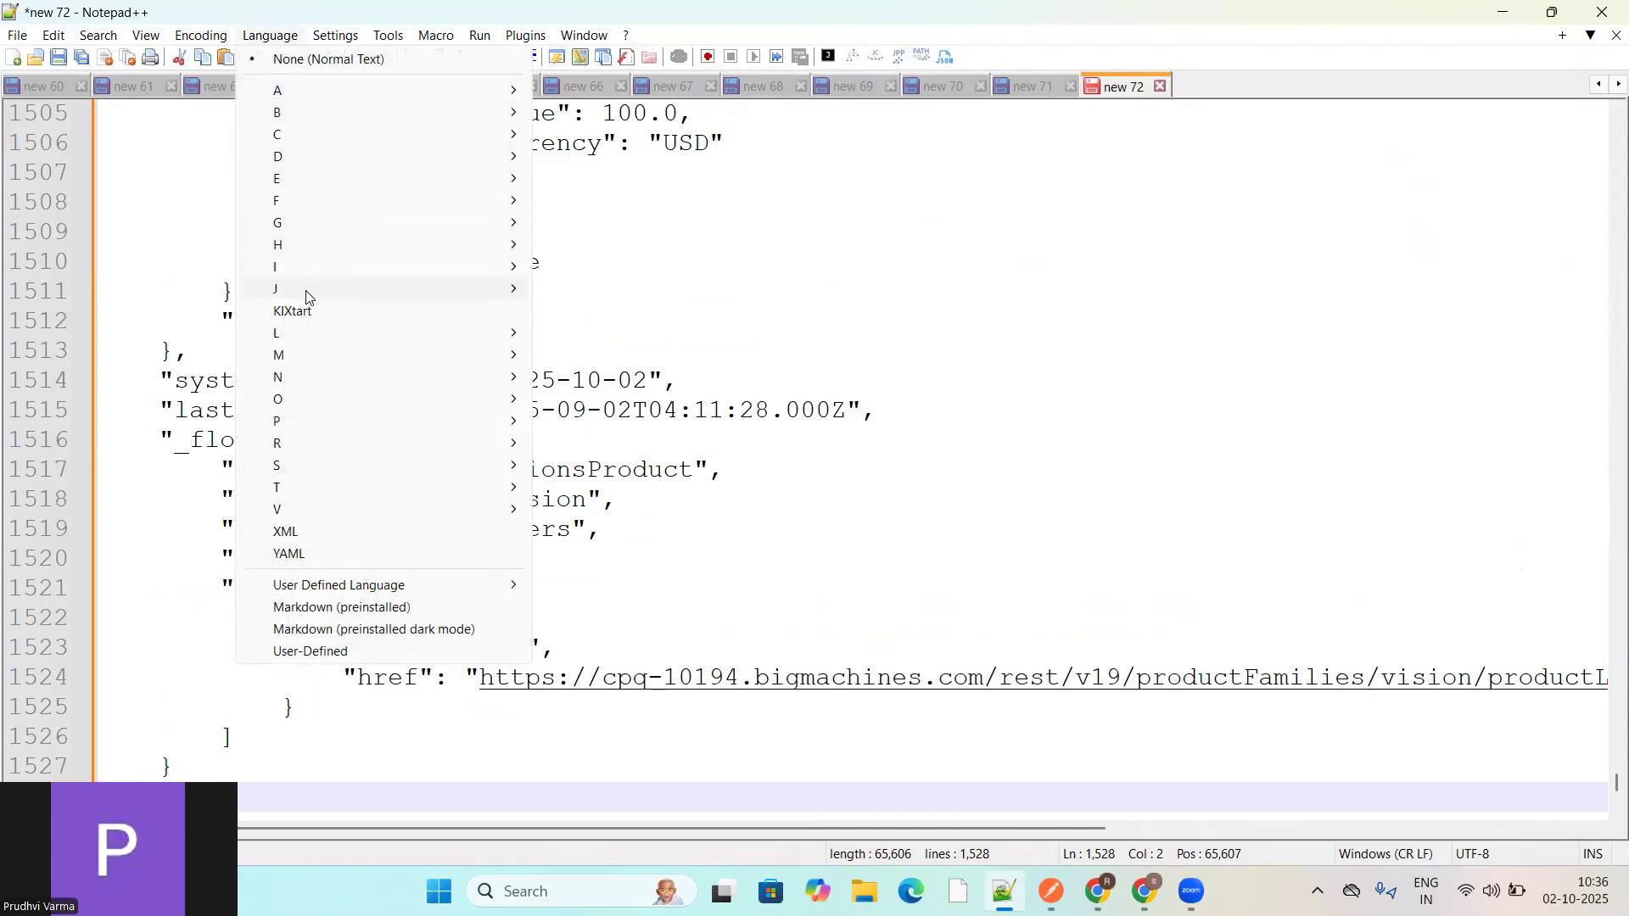
{"action": "mouse_move", "coordinate": [307, 290]}
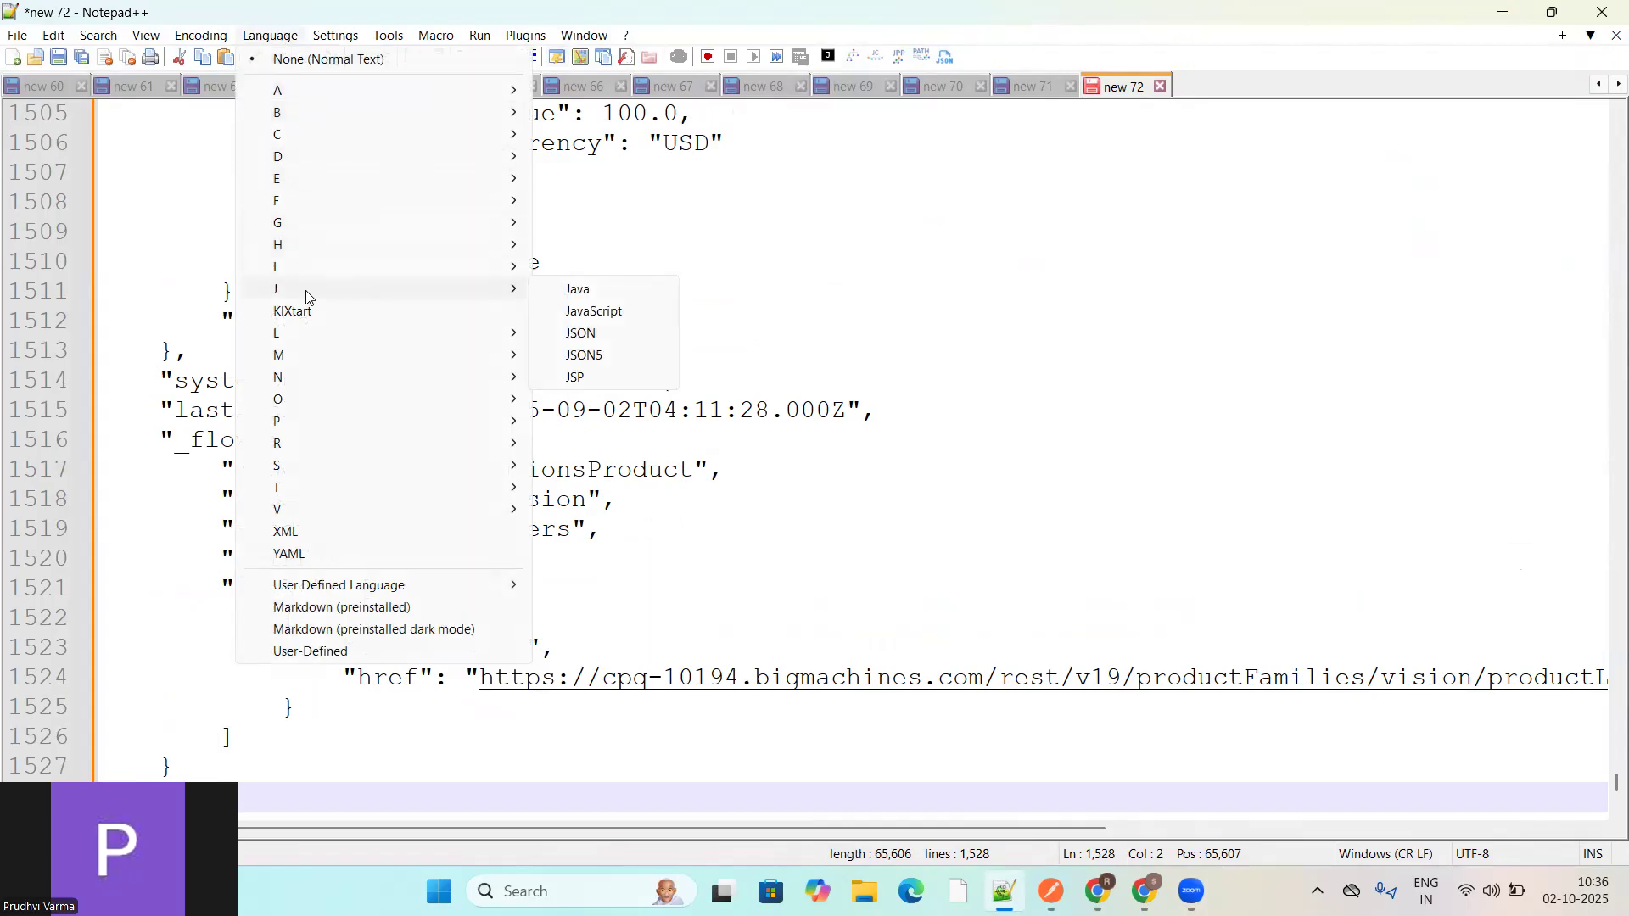
{"action": "left_click", "coordinate": [593, 335]}
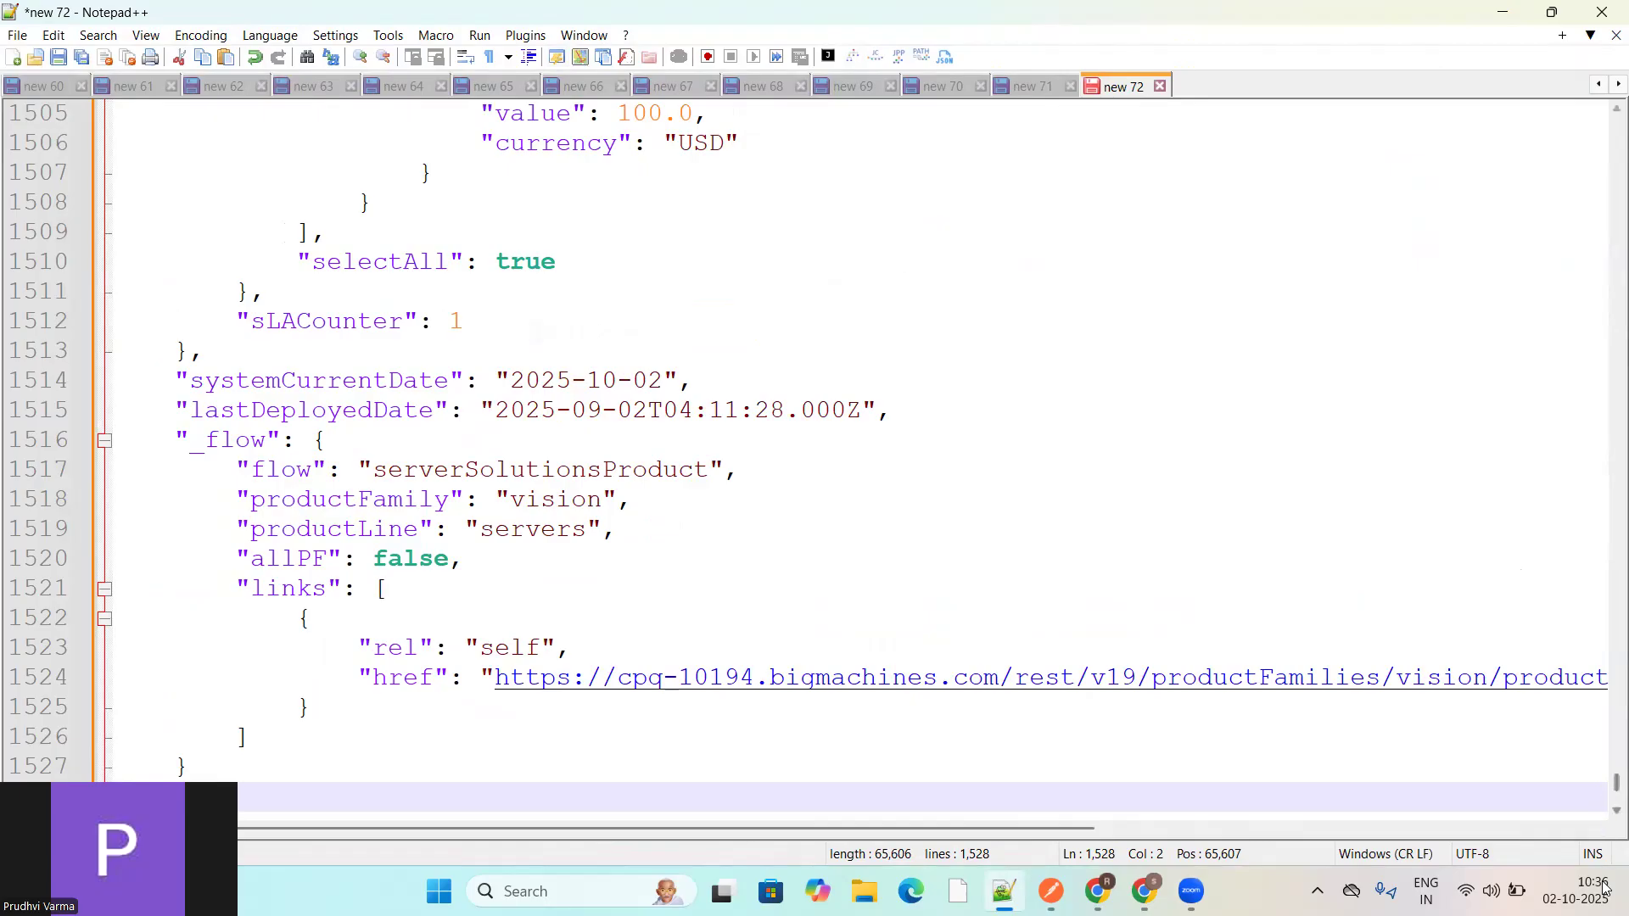
Step: Examine the copied response's packagedSolutions options, price entries and cacheInstanceId value, and return to the request in Postman
{"action": "left_click_drag", "start_coordinate": [1606, 779], "coordinate": [1606, 348]}
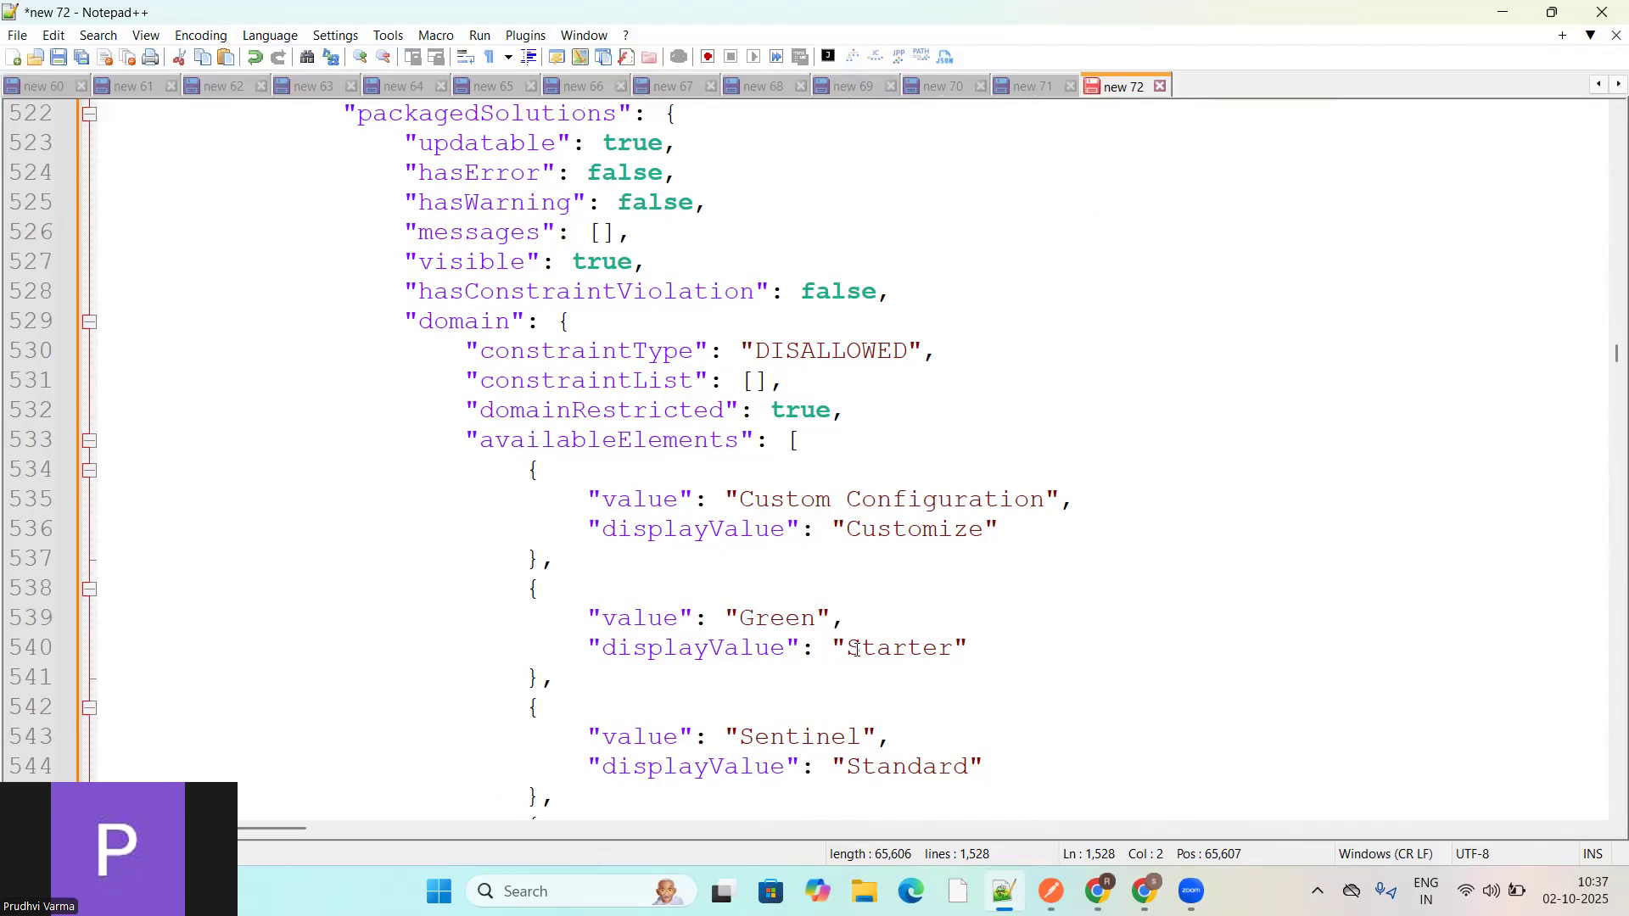
{"action": "left_click_drag", "start_coordinate": [1607, 350], "coordinate": [1606, 205]}
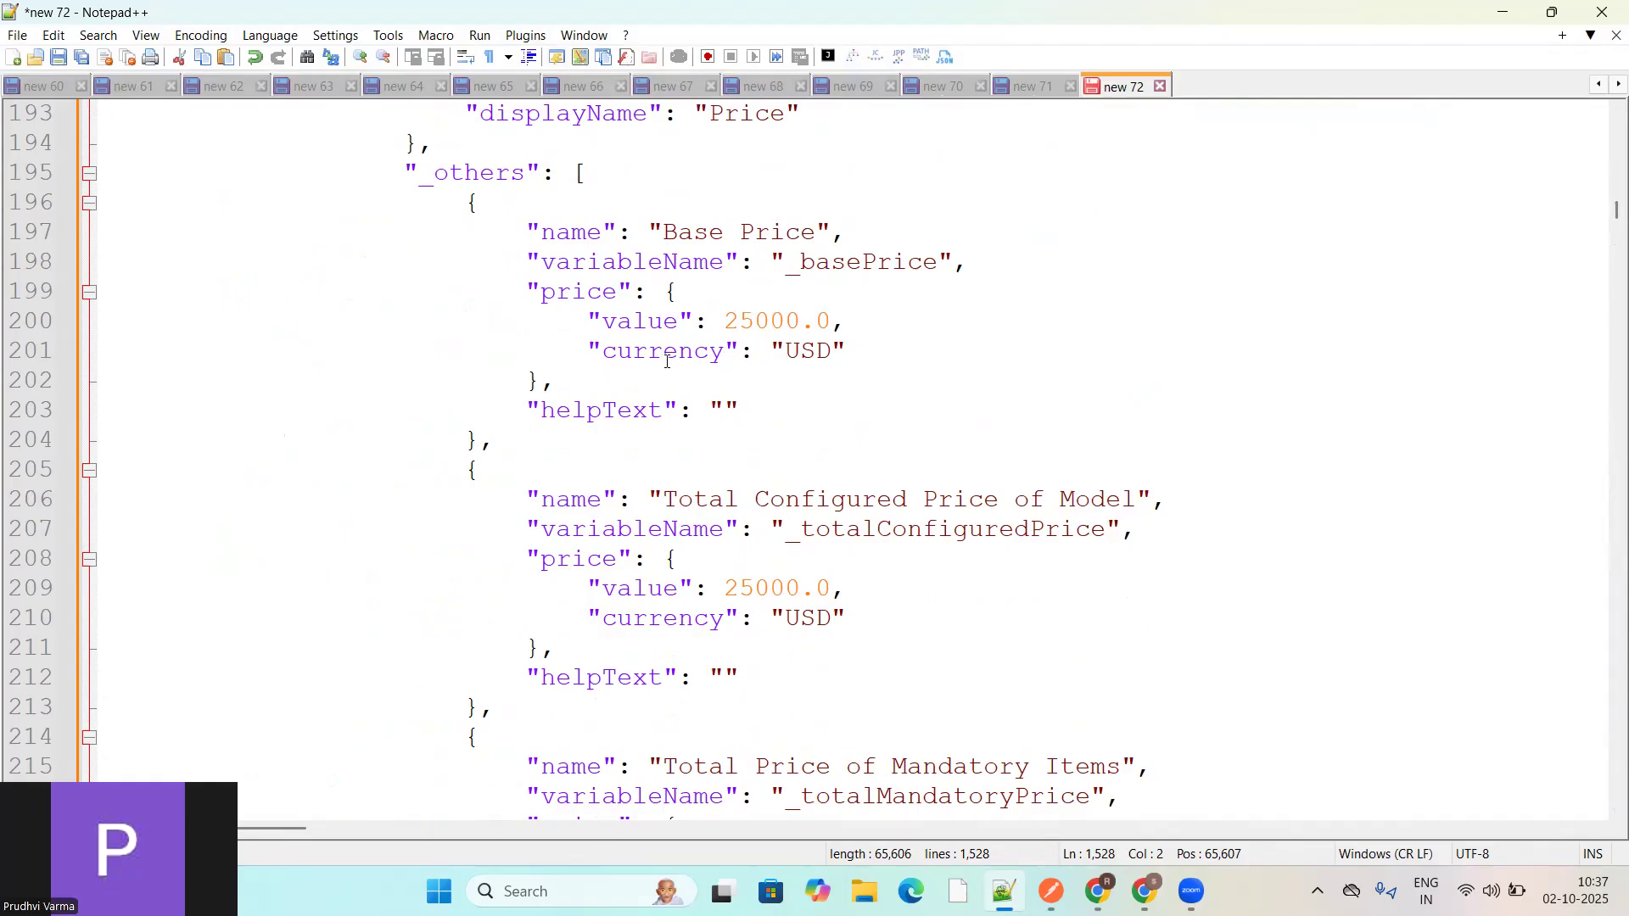
{"action": "left_click_drag", "start_coordinate": [1608, 209], "coordinate": [1606, 99]}
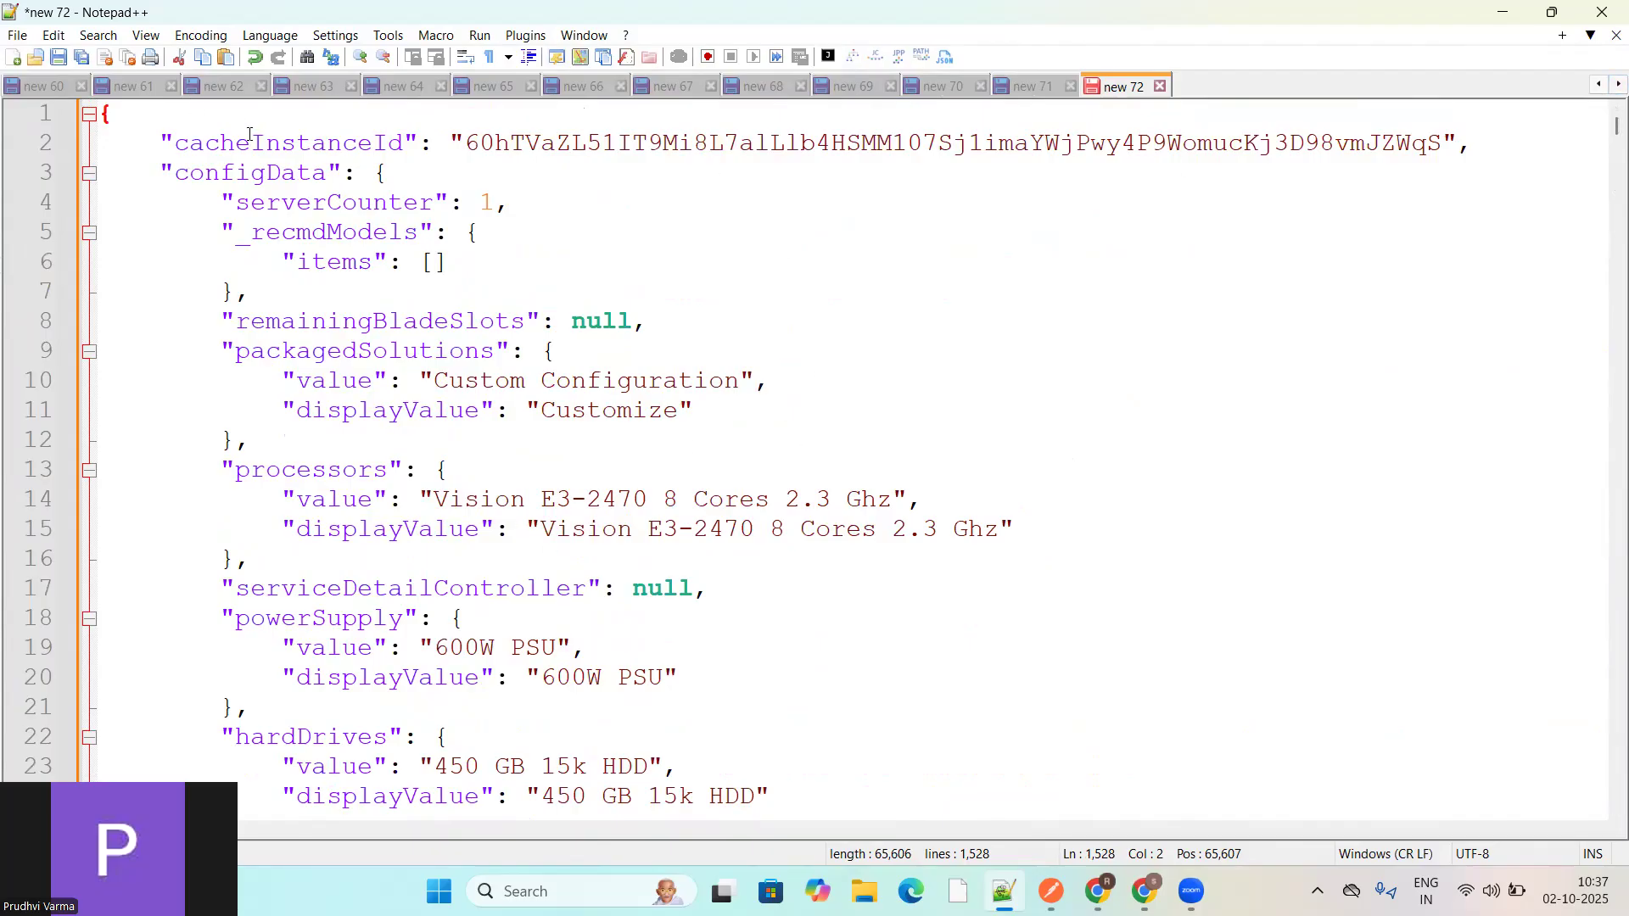
{"action": "double_click", "coordinate": [516, 153]}
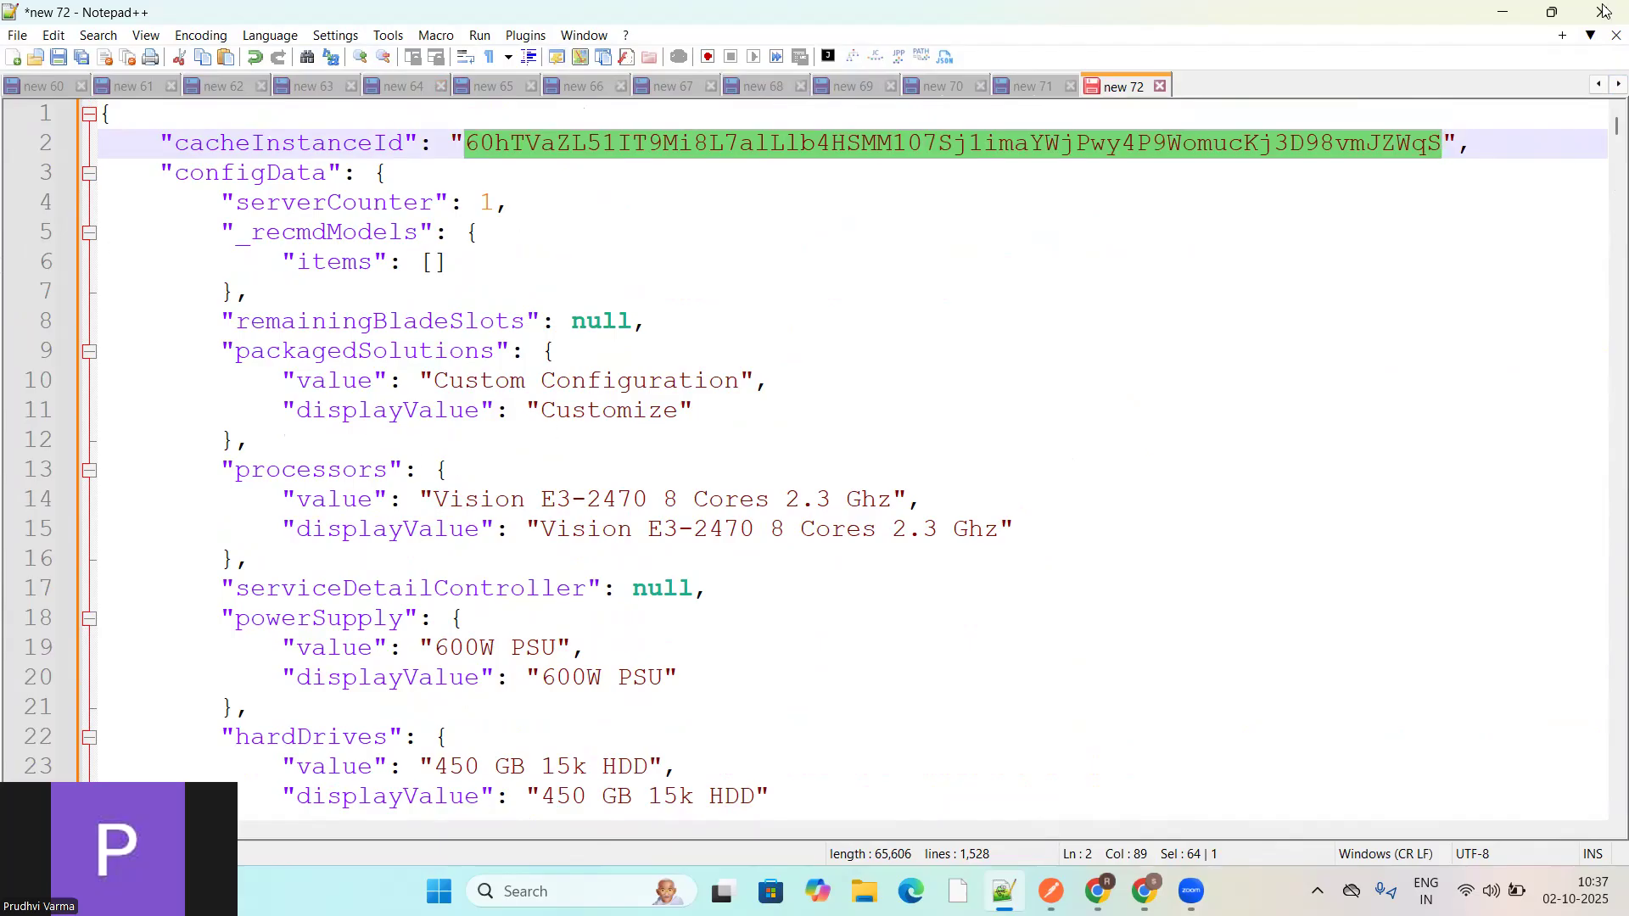
{"action": "left_click", "coordinate": [1504, 10]}
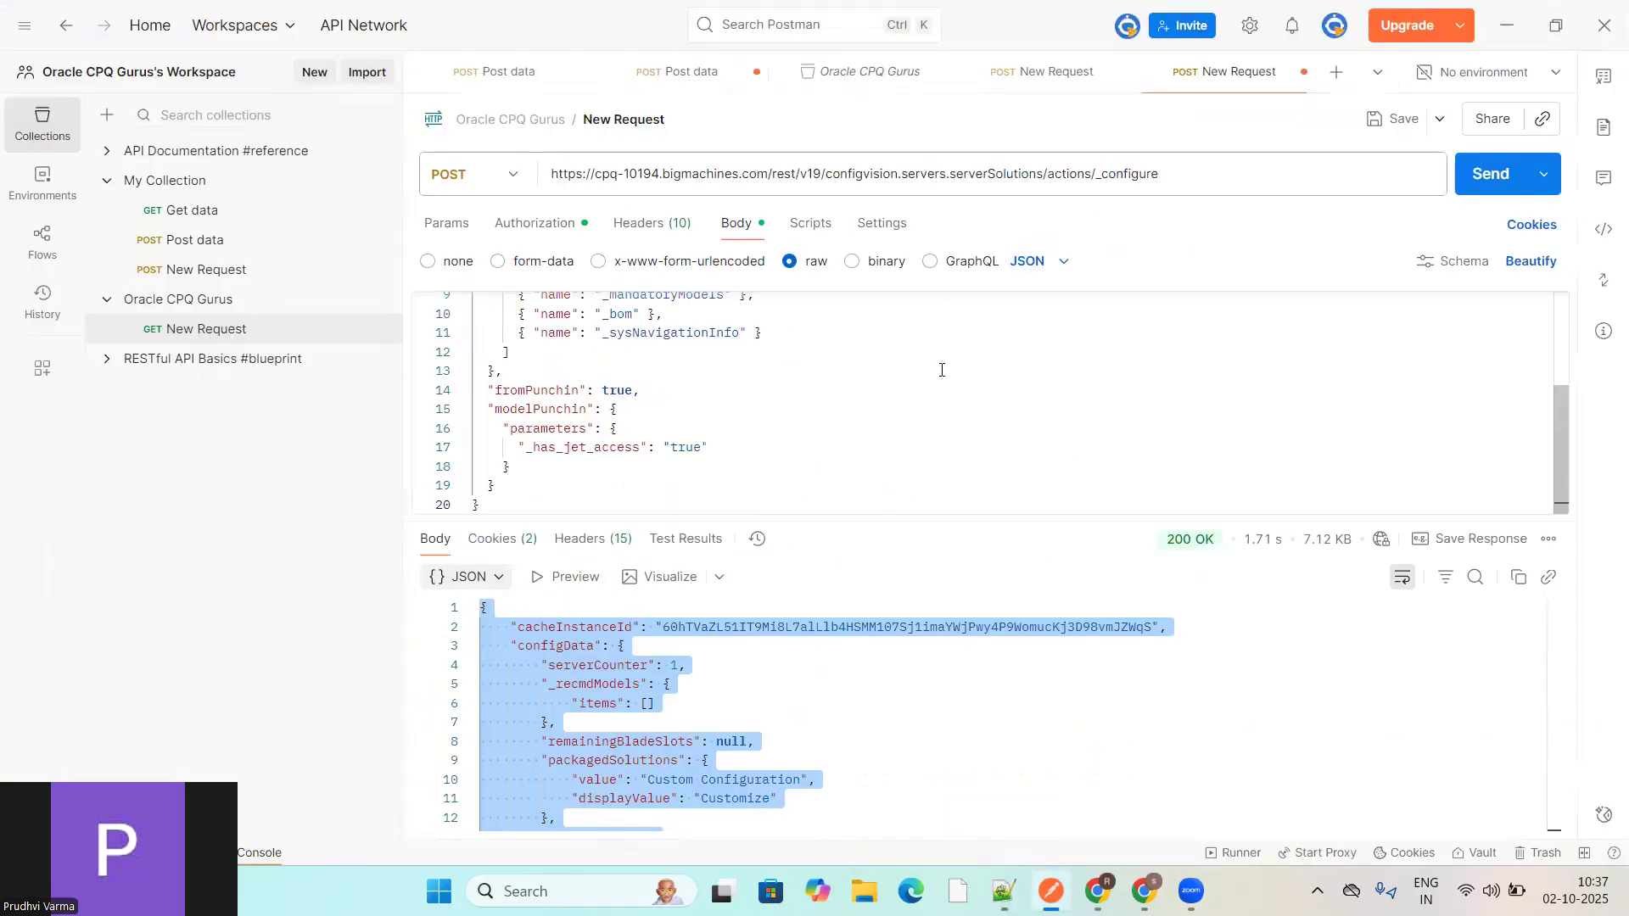
{"action": "left_click", "coordinate": [1014, 683]}
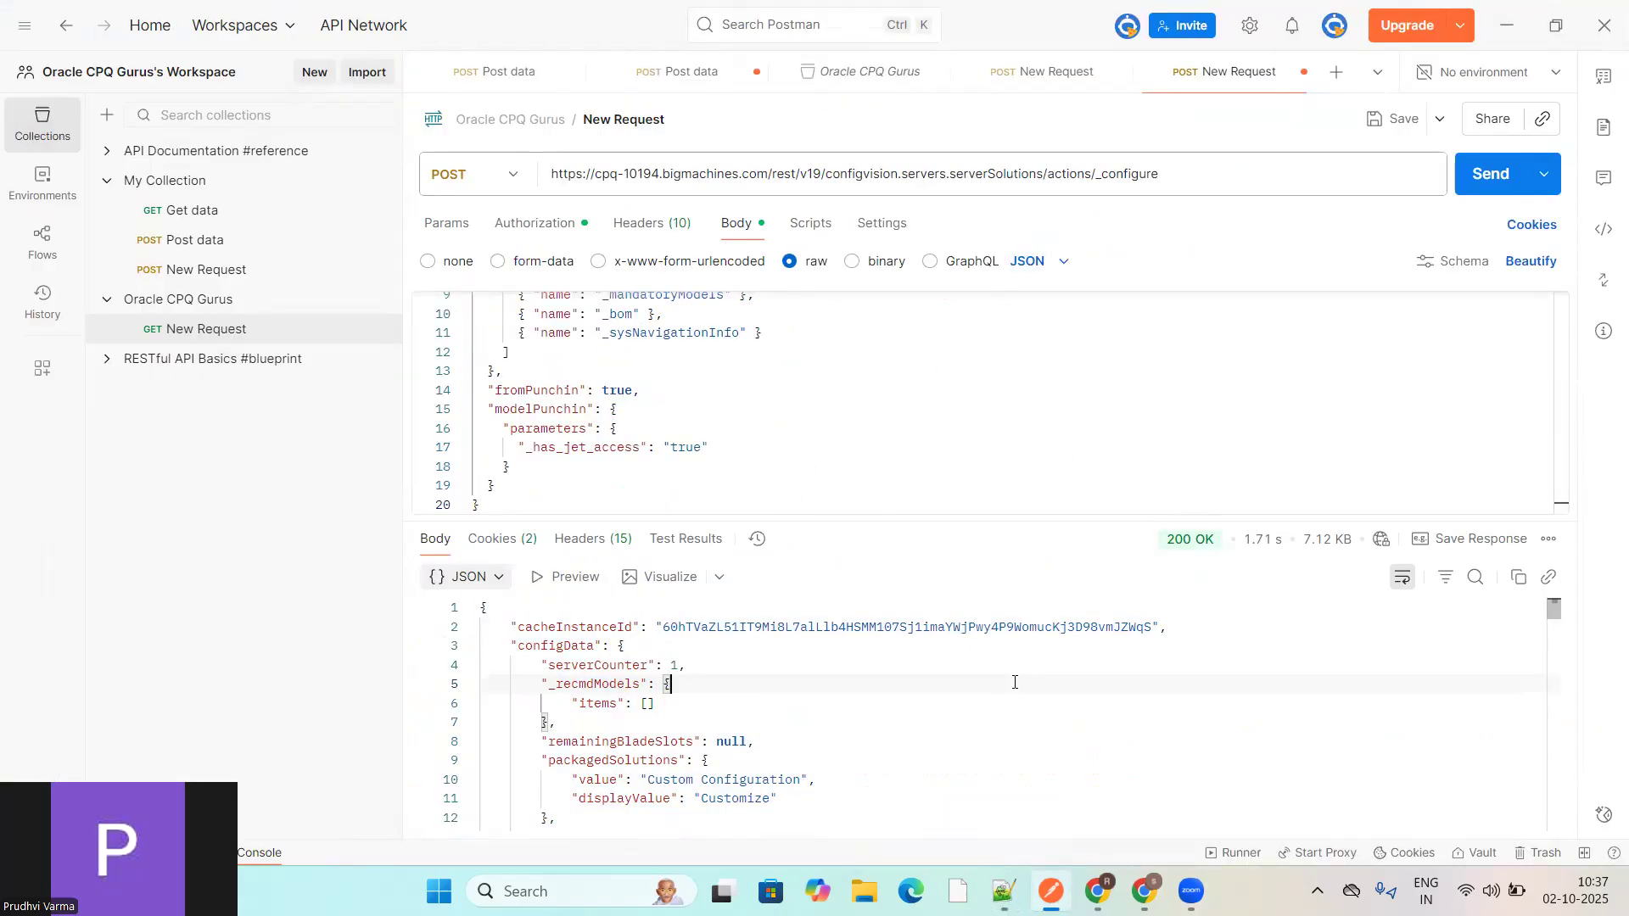